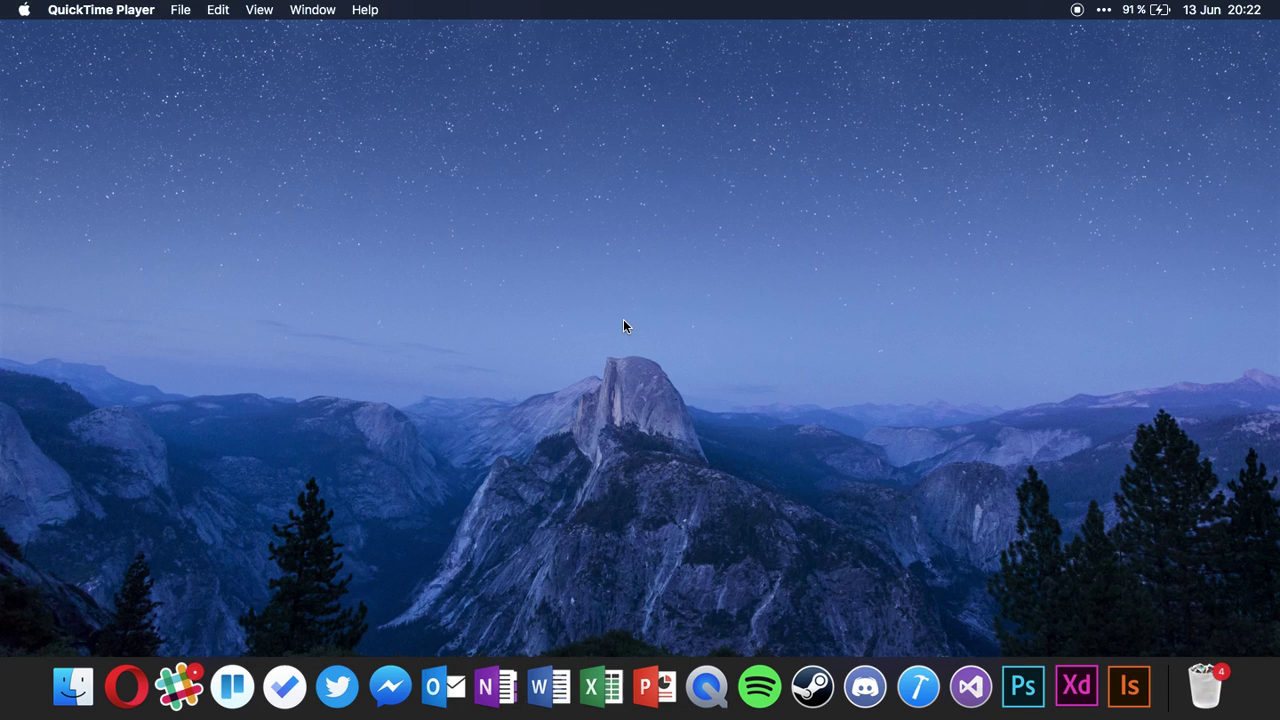
# Launch mySIMBL via Spotlight ('mys'), position its window, and glance at Mission Control.
pyautogui.press('super+space')
pyautogui.write('mys')
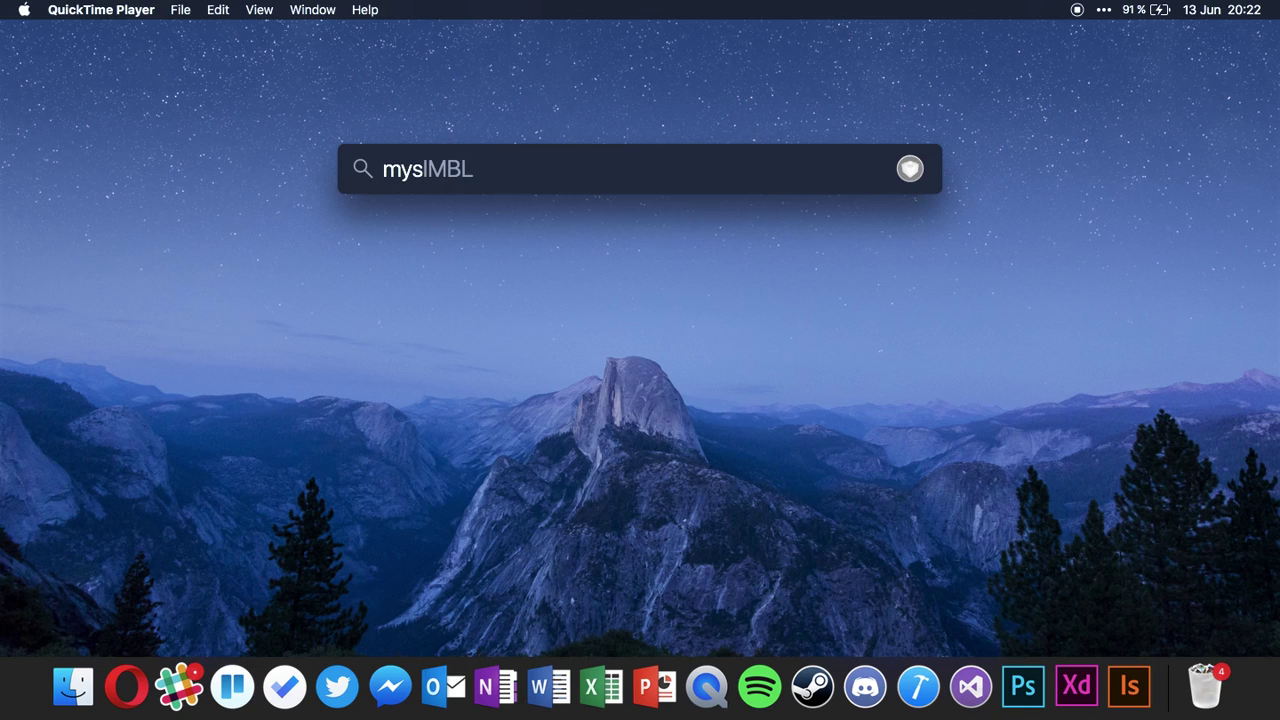
pyautogui.press('Return')
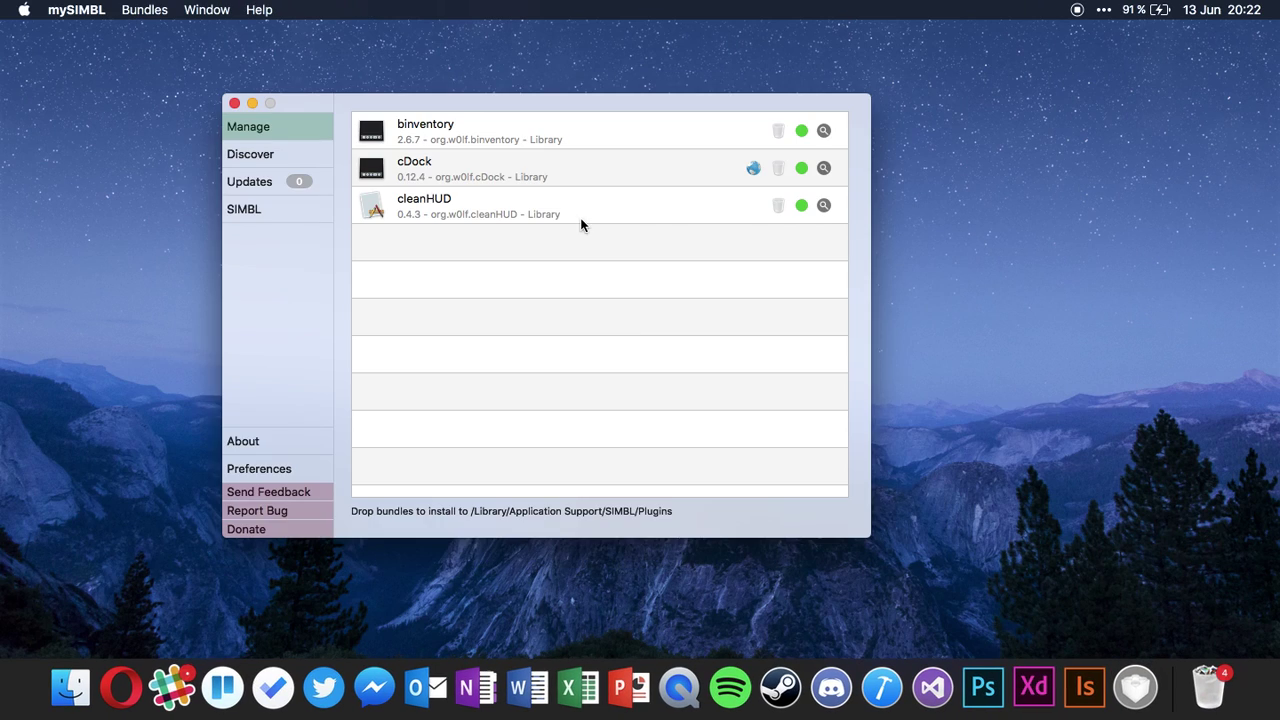
pyautogui.moveTo(471, 105); pyautogui.dragTo(577, 103)
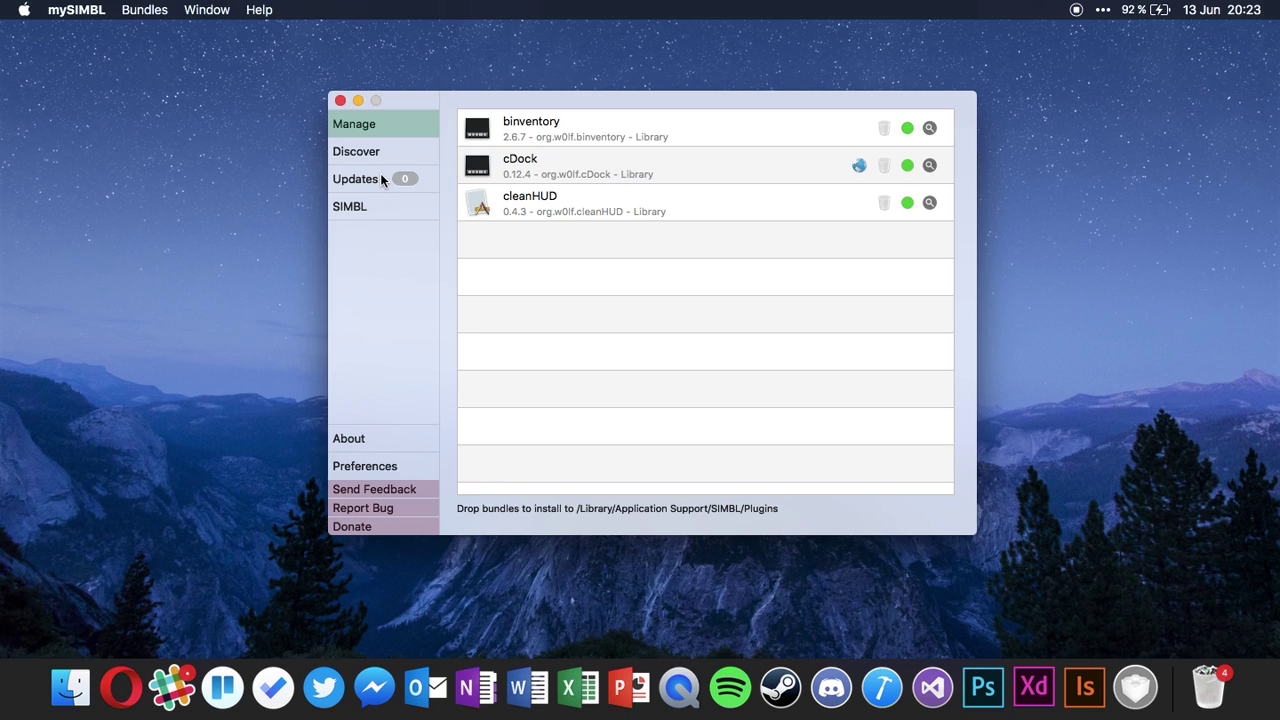
pyautogui.hotkey('ctrl', 'Up')
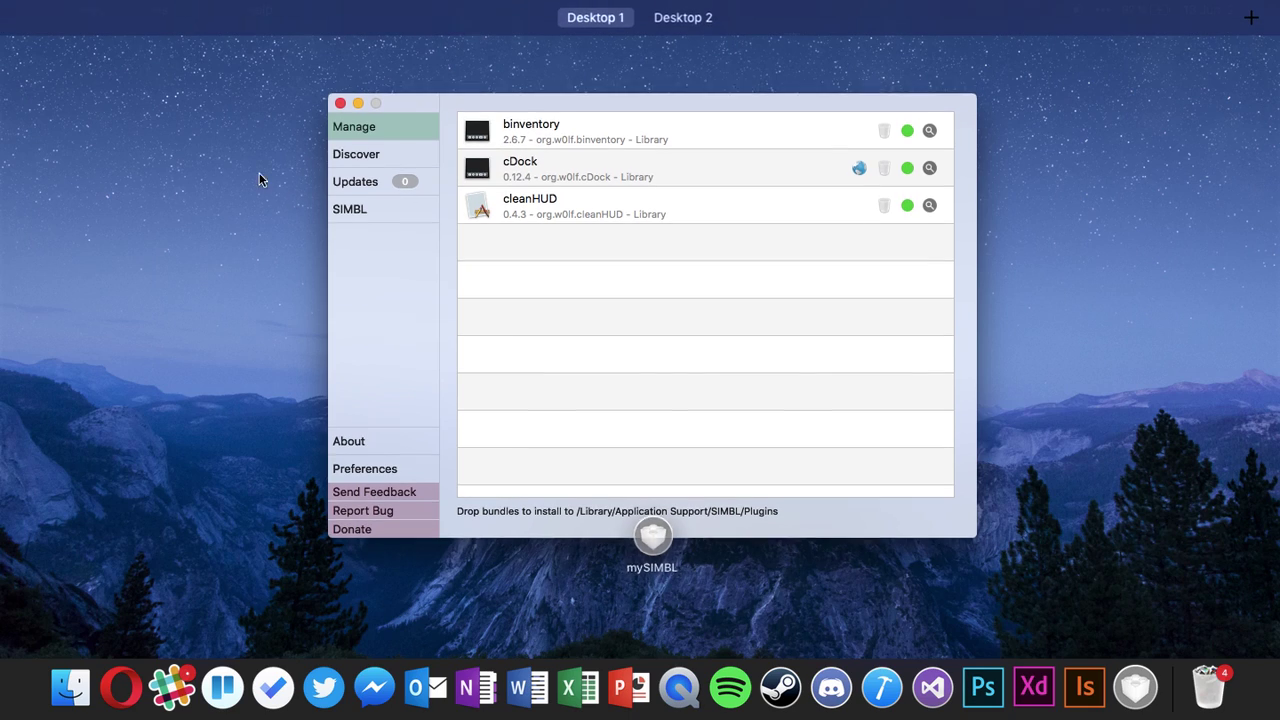
pyautogui.click(444, 357)
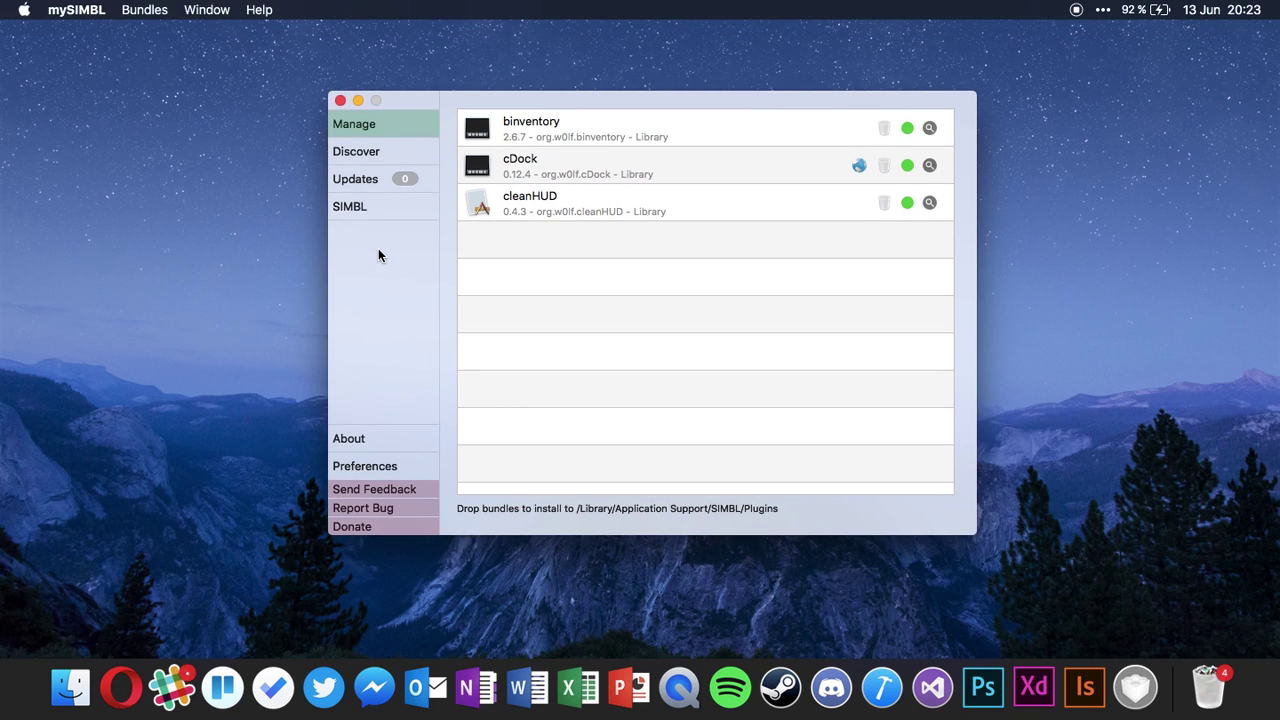
# Find DoctorDark 0.2.178 in Discover under Wolf's plugins and install it.
pyautogui.click(368, 180)
pyautogui.click(371, 155)
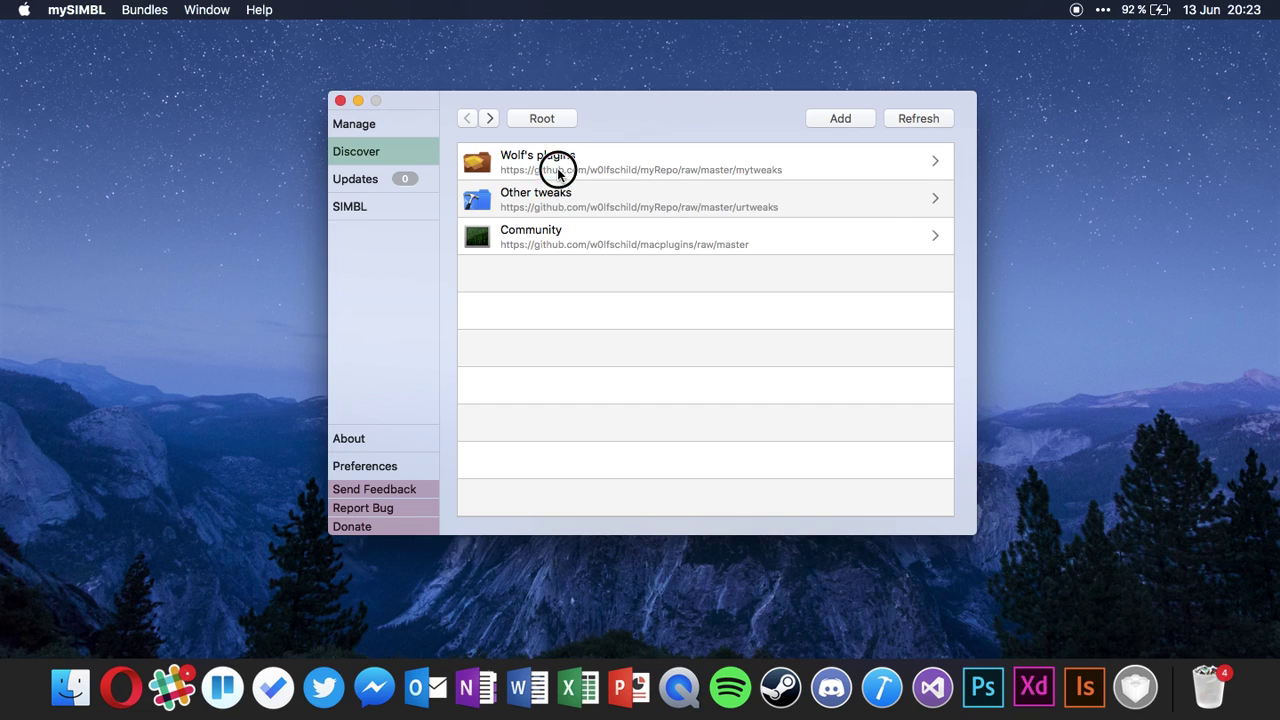
pyautogui.click(557, 168)
pyautogui.scroll(-5, 597, 378)
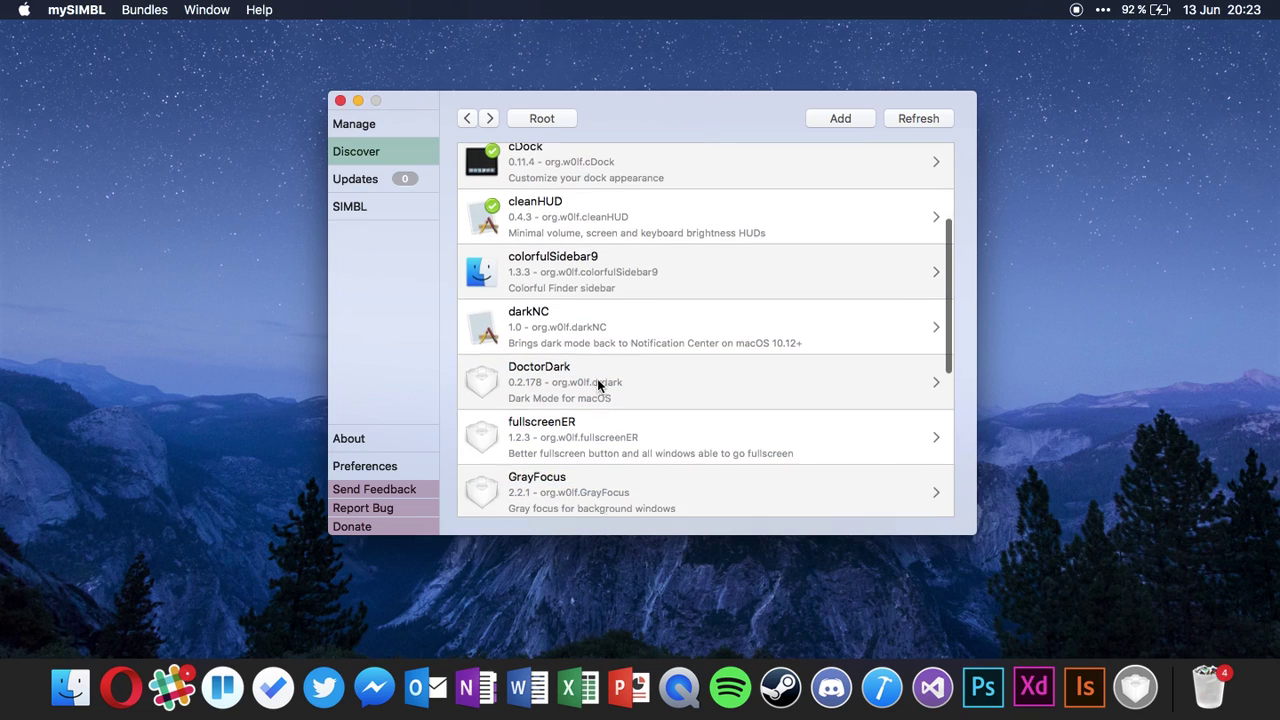
pyautogui.click(587, 357)
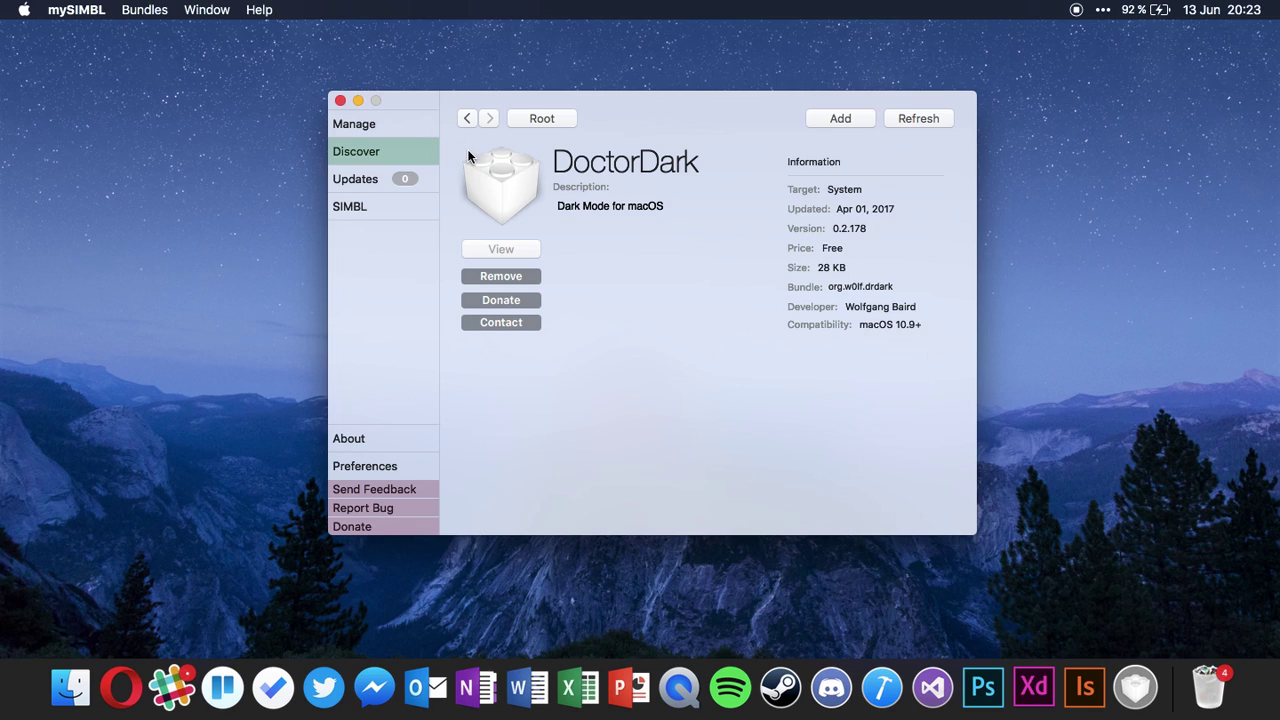
# Quit and relaunch mySIMBL so DoctorDark joins binventory, cDock and cleanHUD.
pyautogui.press('super+q')
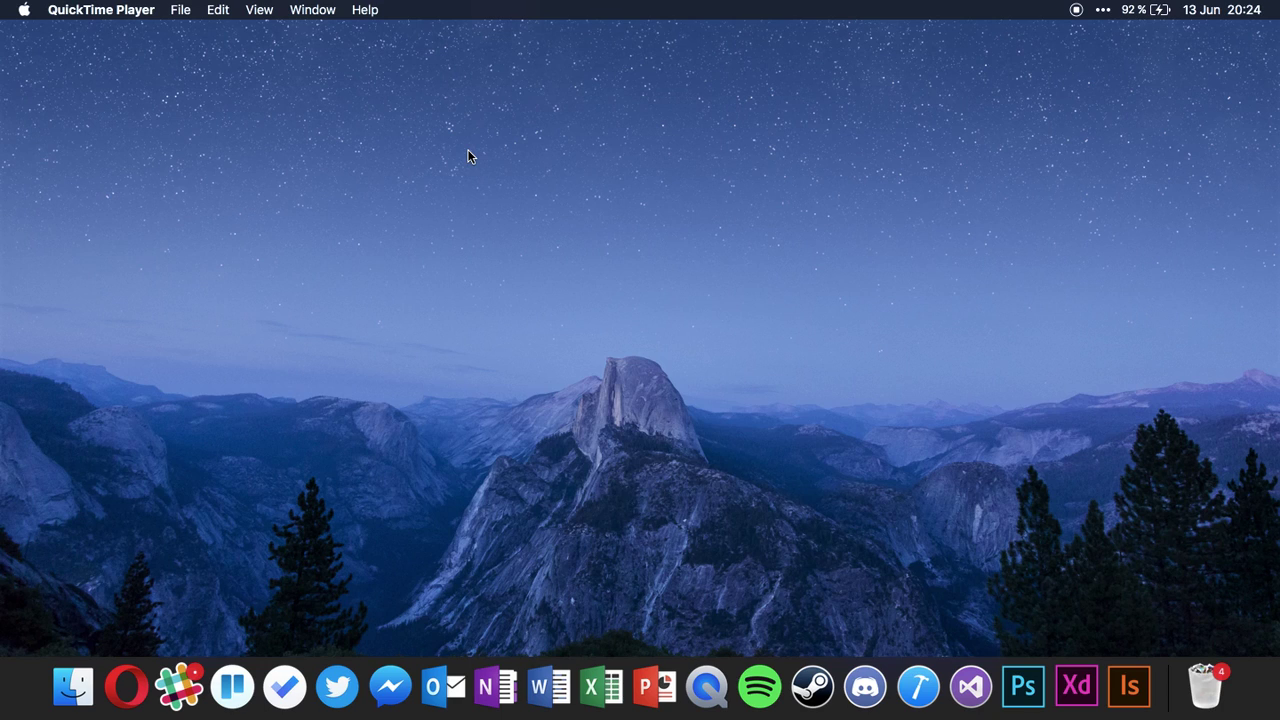
pyautogui.press('super+space')
pyautogui.write('mys')
pyautogui.press('Return')
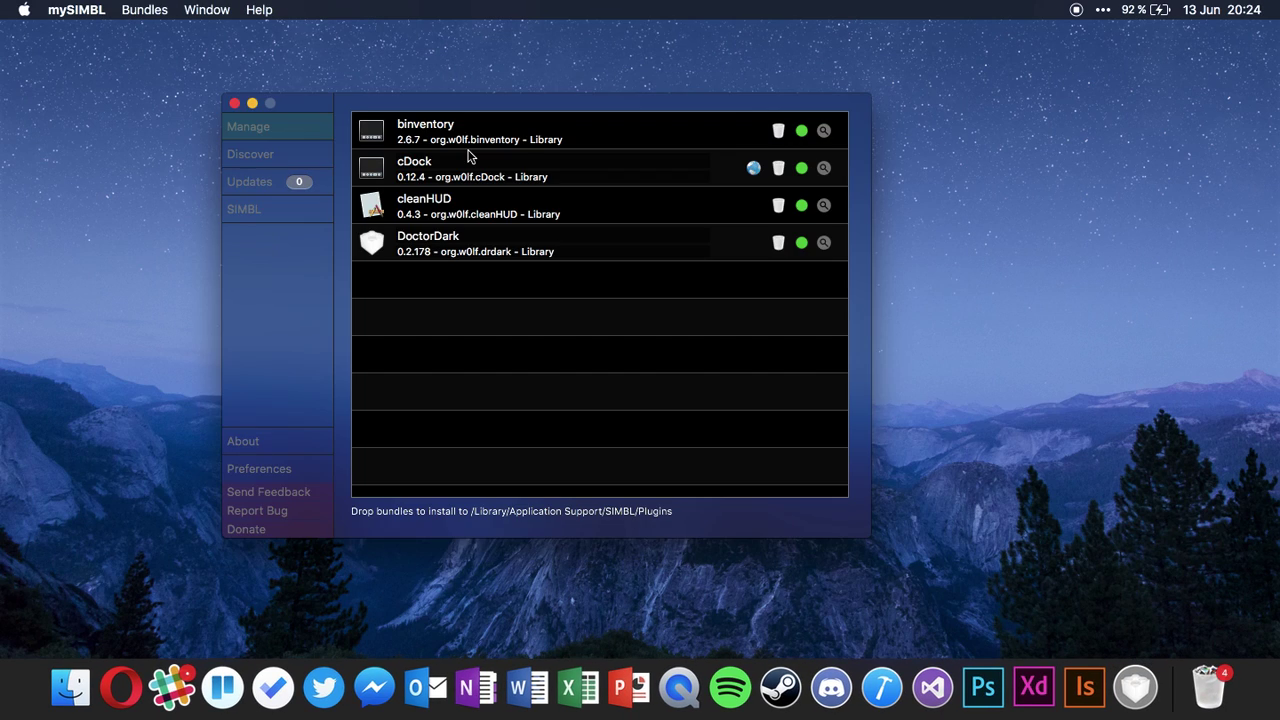
pyautogui.moveTo(376, 107); pyautogui.dragTo(457, 103)
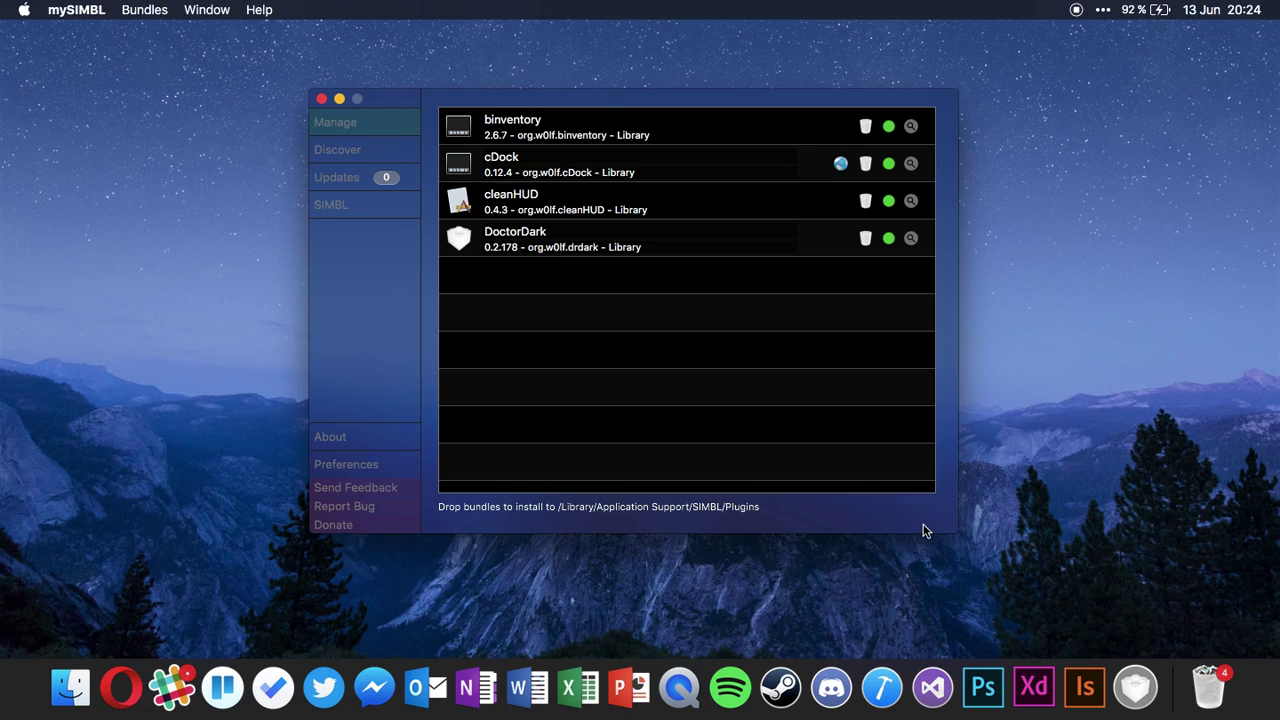
# Launch System Preferences via Spotlight ('sys') and go to its Accessibility pane.
pyautogui.press('super+space')
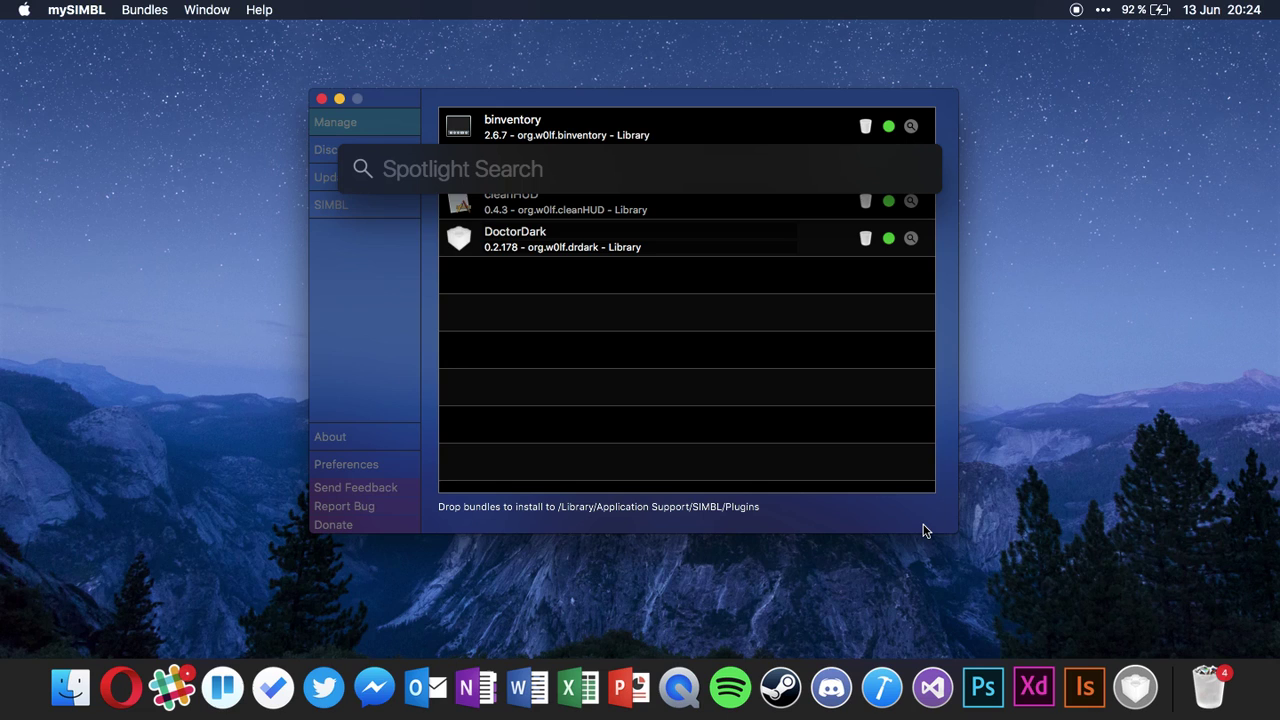
pyautogui.write('sys')
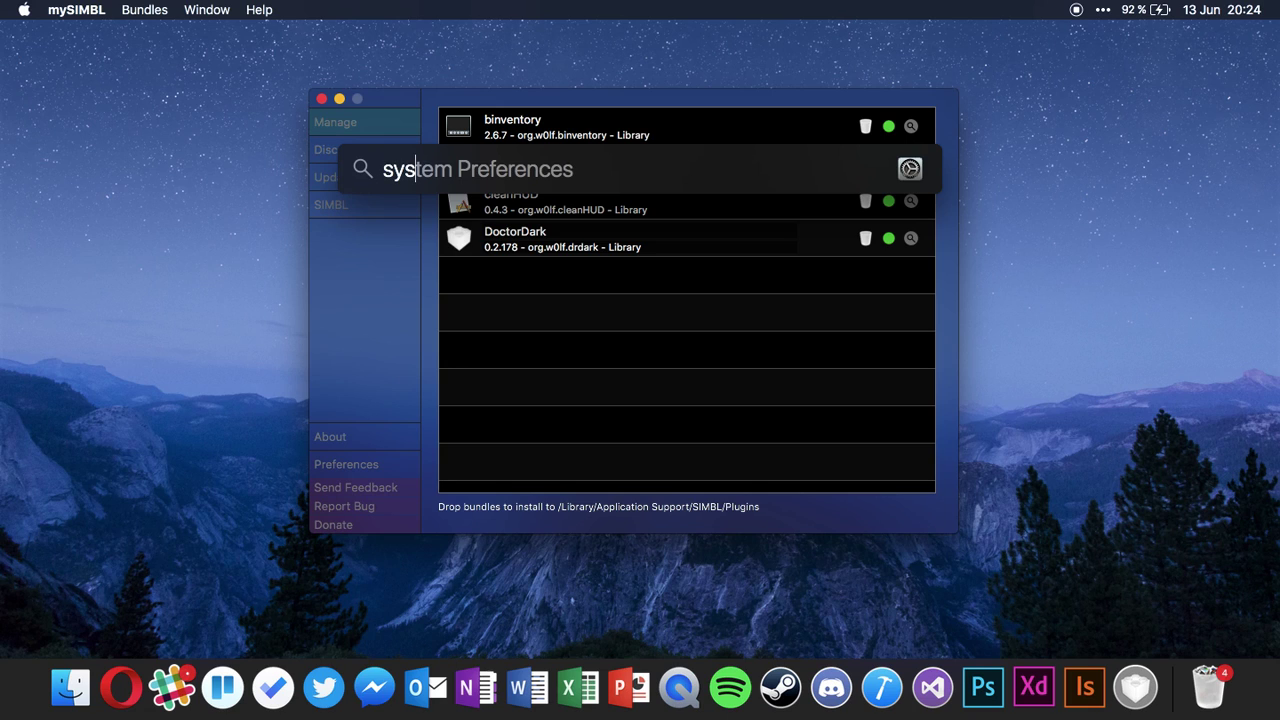
pyautogui.press('Return')
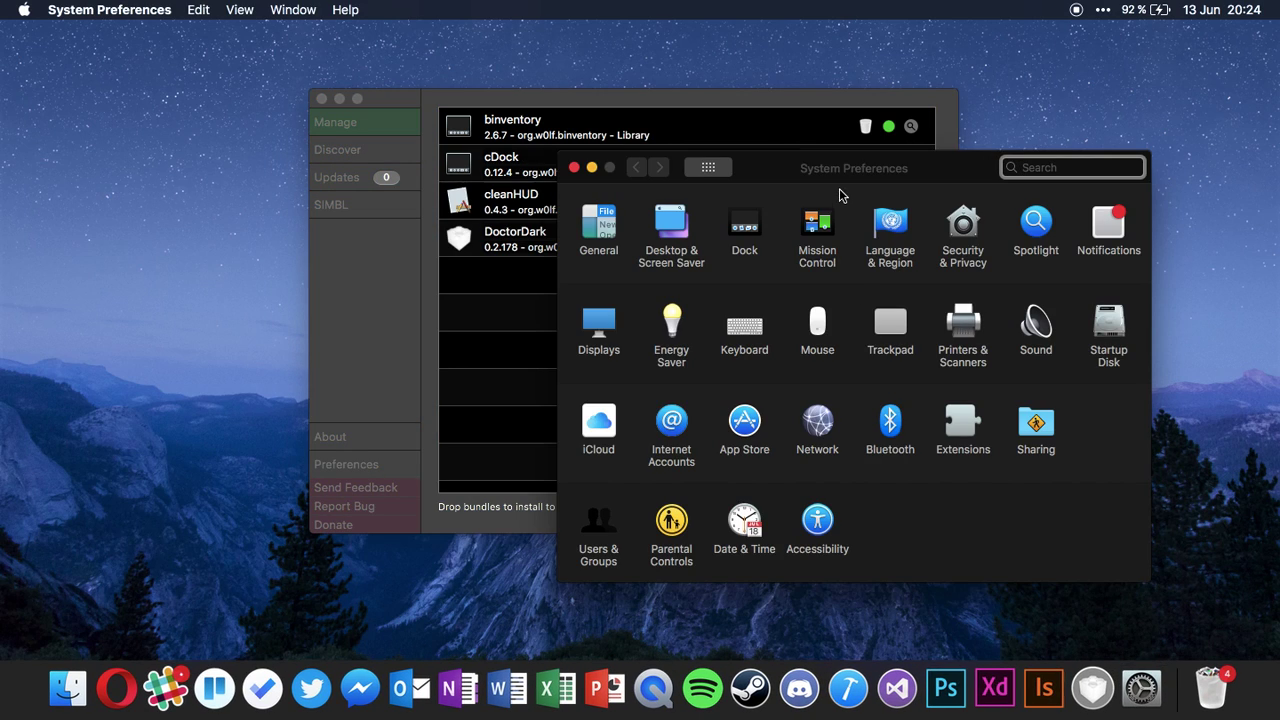
pyautogui.moveTo(943, 166); pyautogui.dragTo(770, 123)
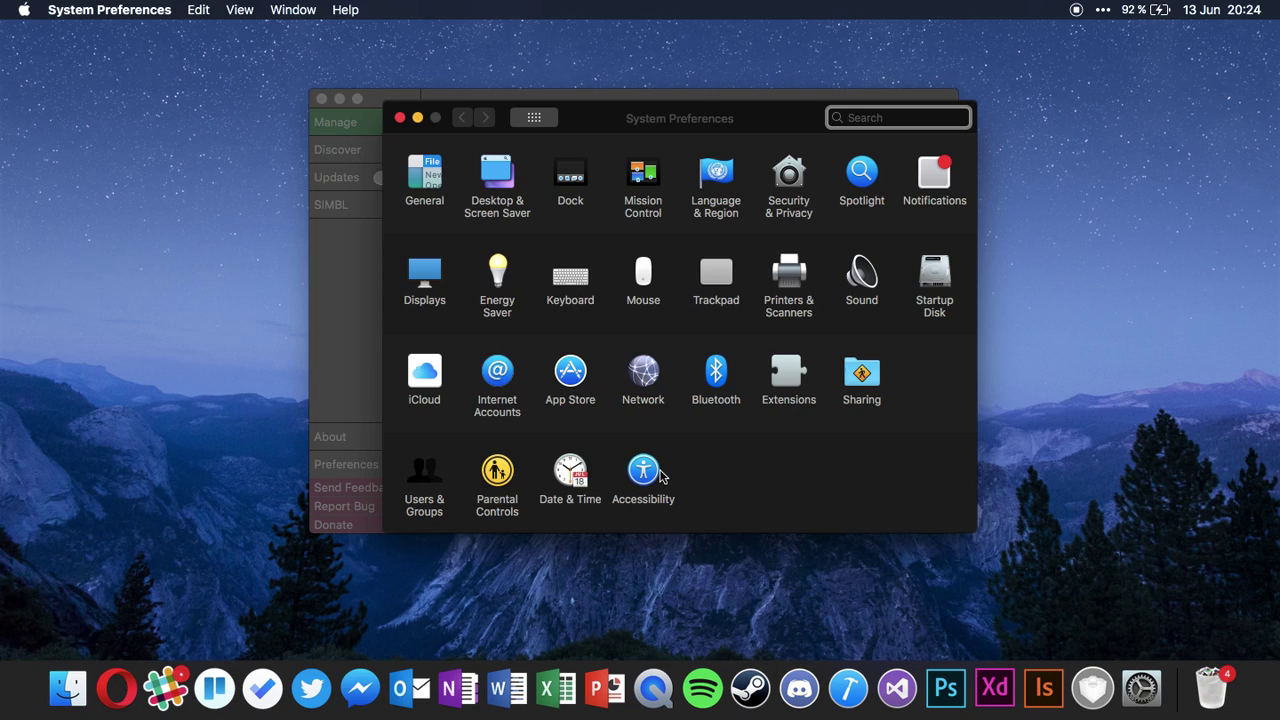
pyautogui.click(645, 472)
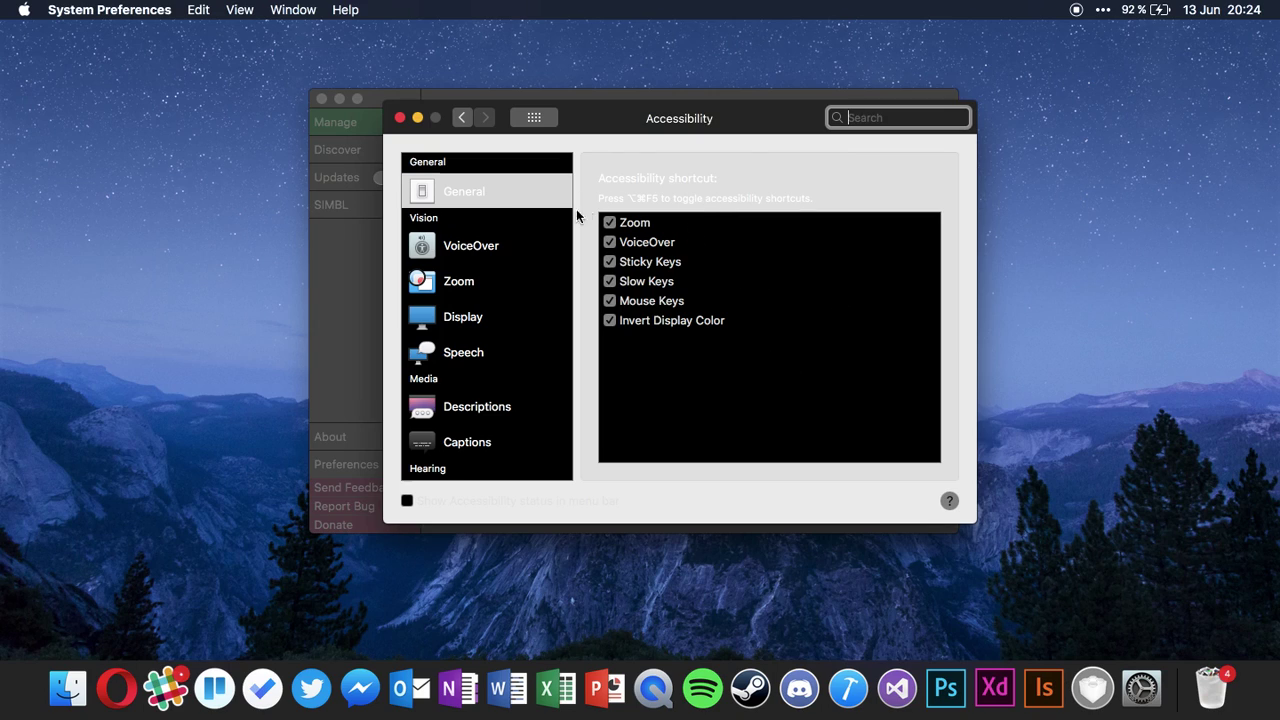
pyautogui.scroll(-3, 491, 320)
pyautogui.scroll(3, 486, 334)
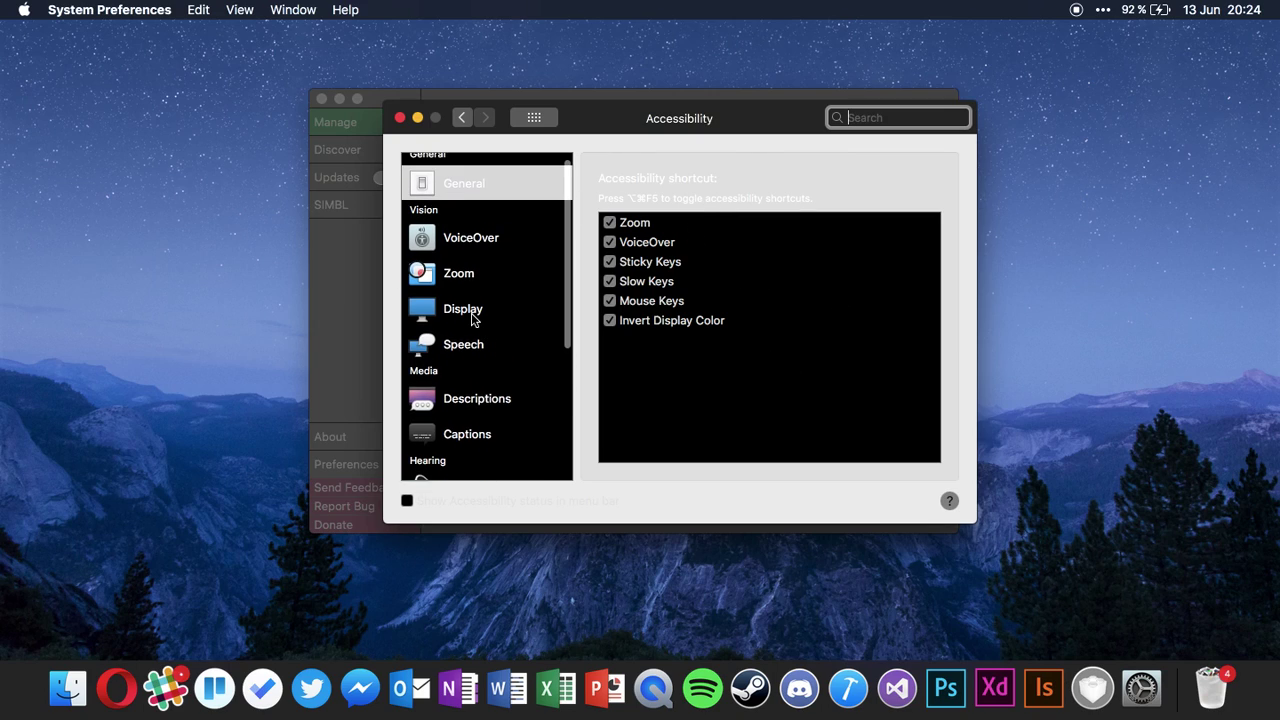
# On Accessibility's Display page, turn on one more display option, making two enabled.
pyautogui.press('Tab')
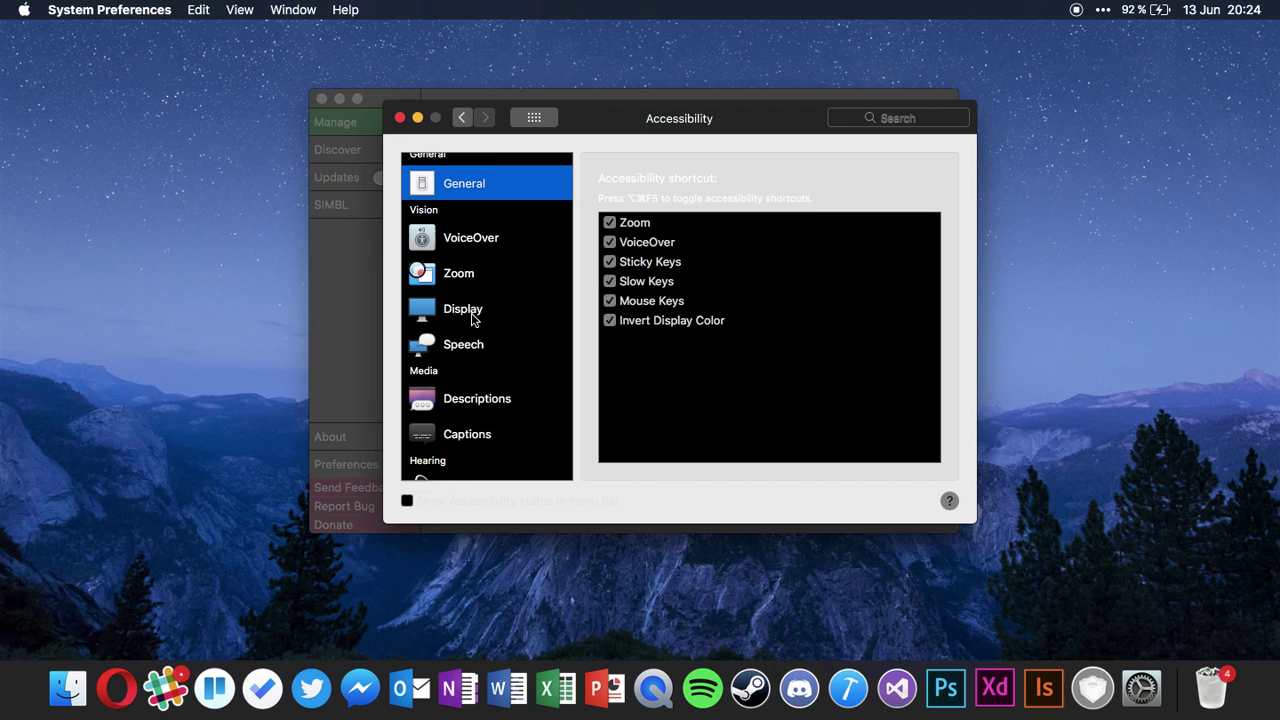
pyautogui.click(474, 319)
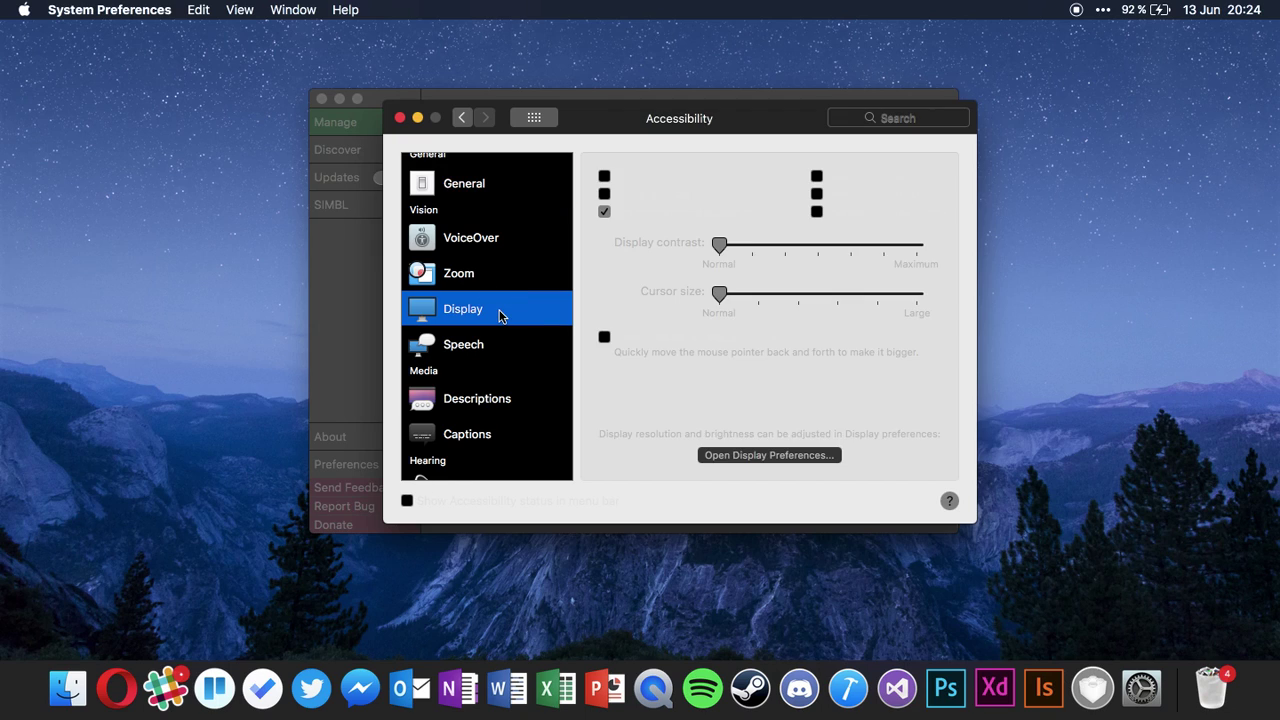
pyautogui.click(817, 213)
pyautogui.moveTo(663, 131); pyautogui.dragTo(623, 126)
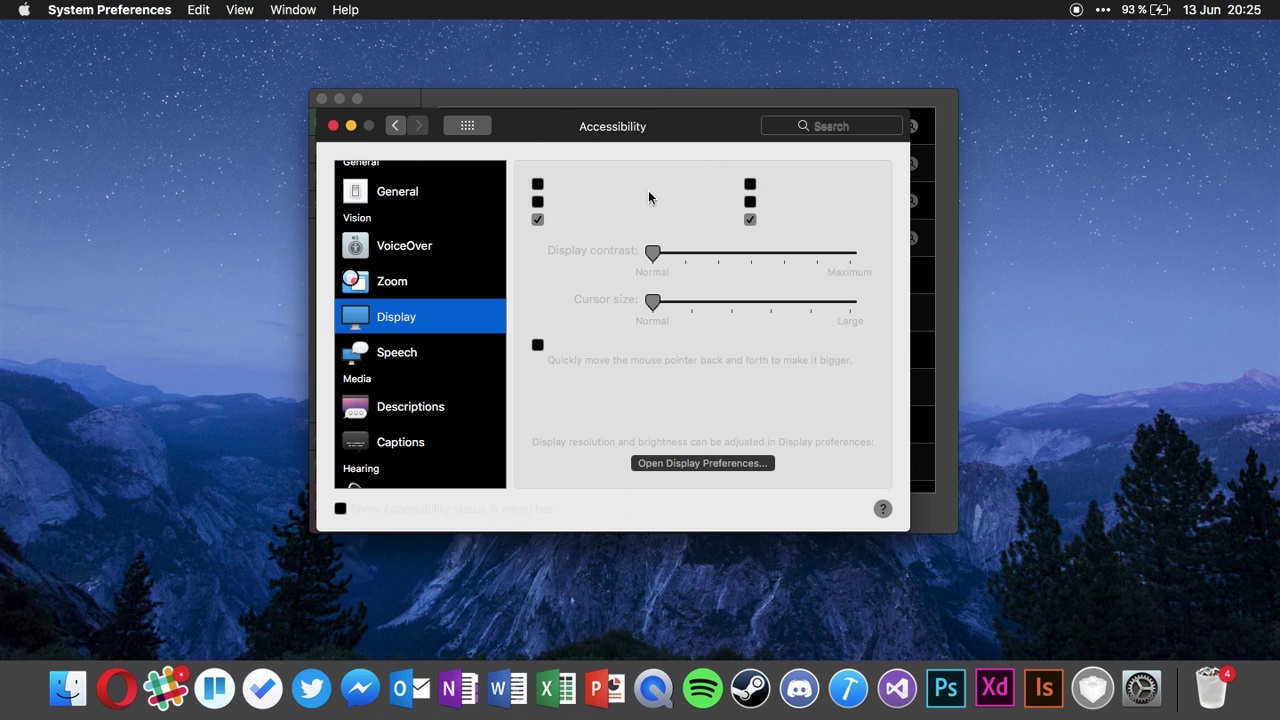
pyautogui.moveTo(623, 140); pyautogui.dragTo(679, 145)
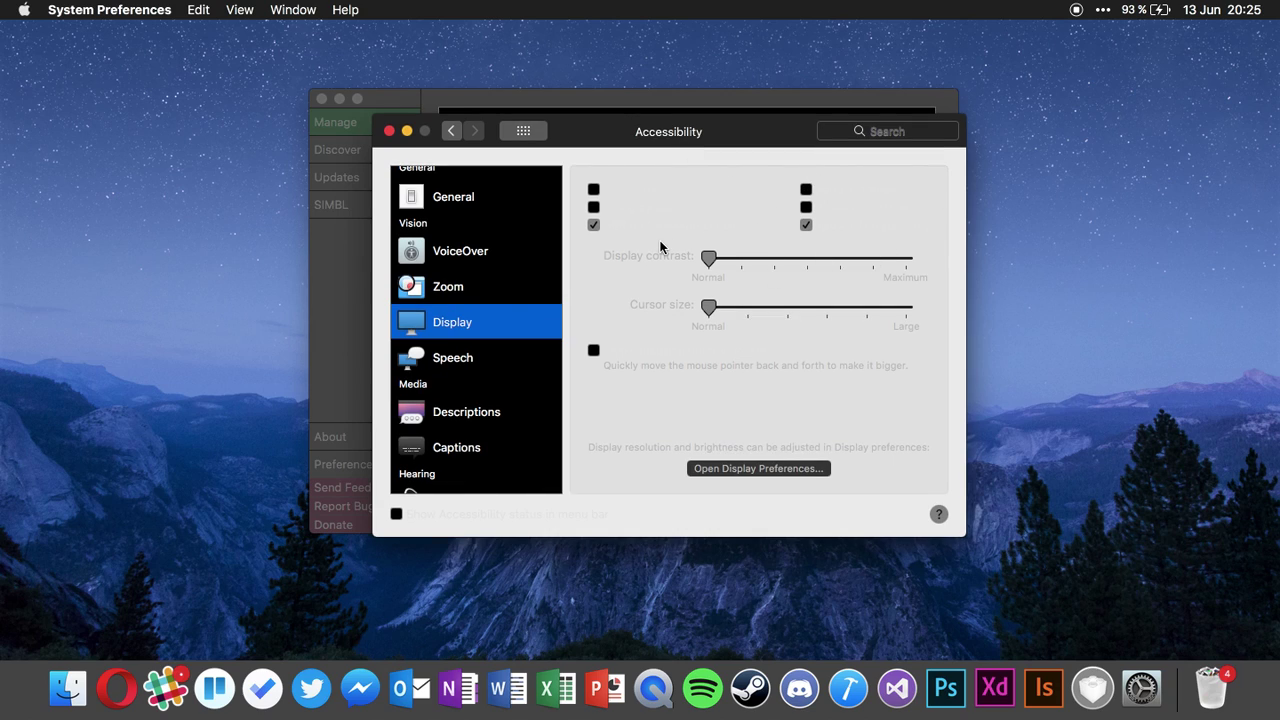
# Relaunch mySIMBL, check Discover, and return to the Manage list of four bundles.
pyautogui.click(333, 263)
pyautogui.moveTo(434, 109); pyautogui.dragTo(291, 112)
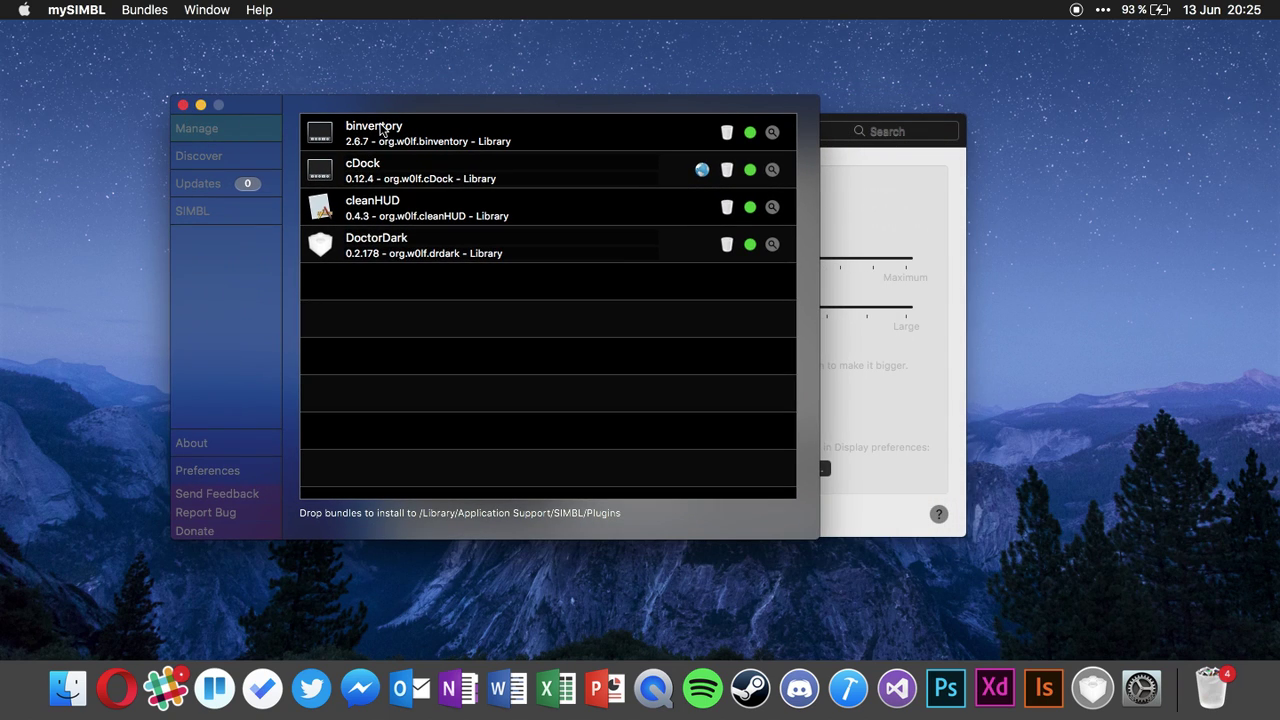
pyautogui.press('super+q')
pyautogui.press('super+space')
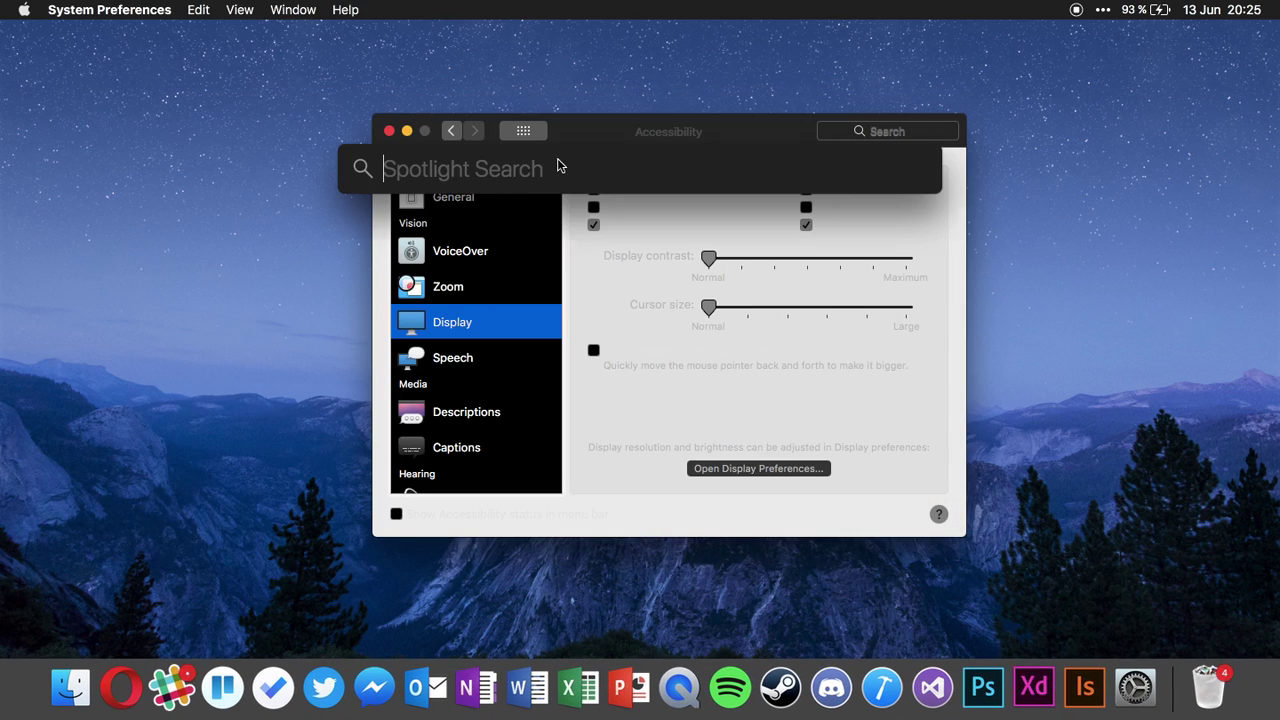
pyautogui.write('mys')
pyautogui.press('Return')
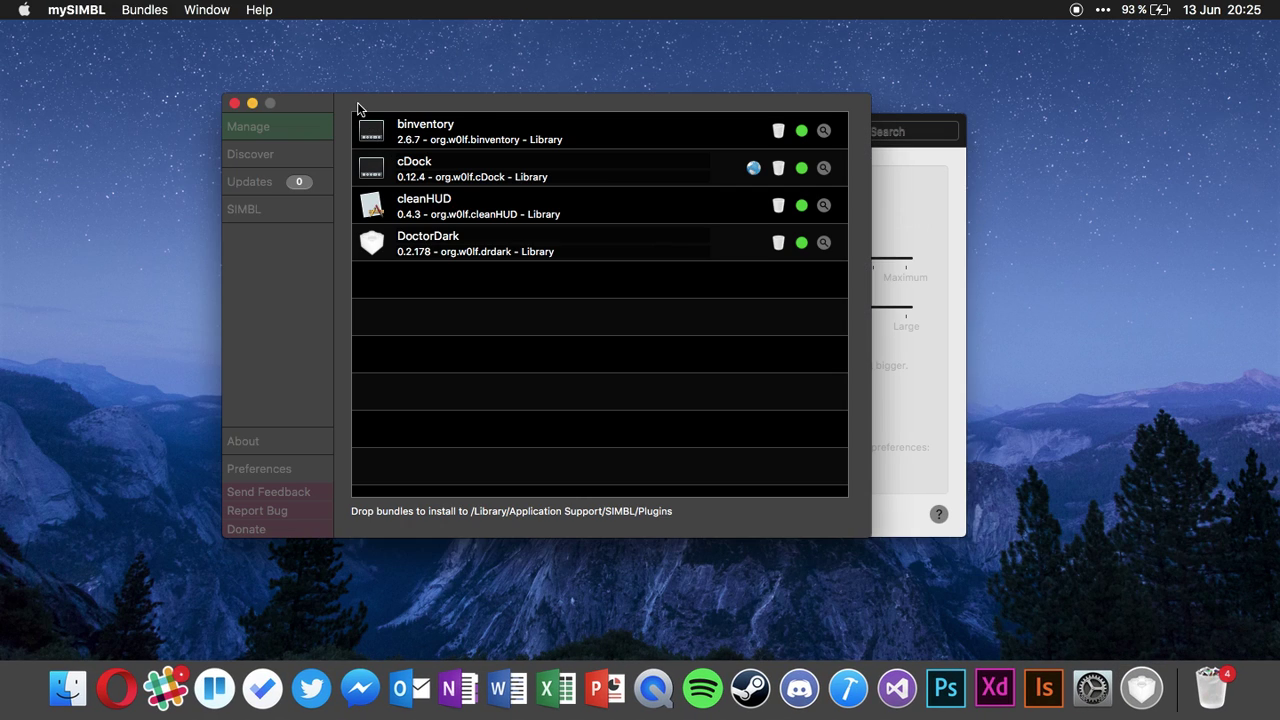
pyautogui.moveTo(351, 106); pyautogui.dragTo(453, 118)
pyautogui.click(349, 165)
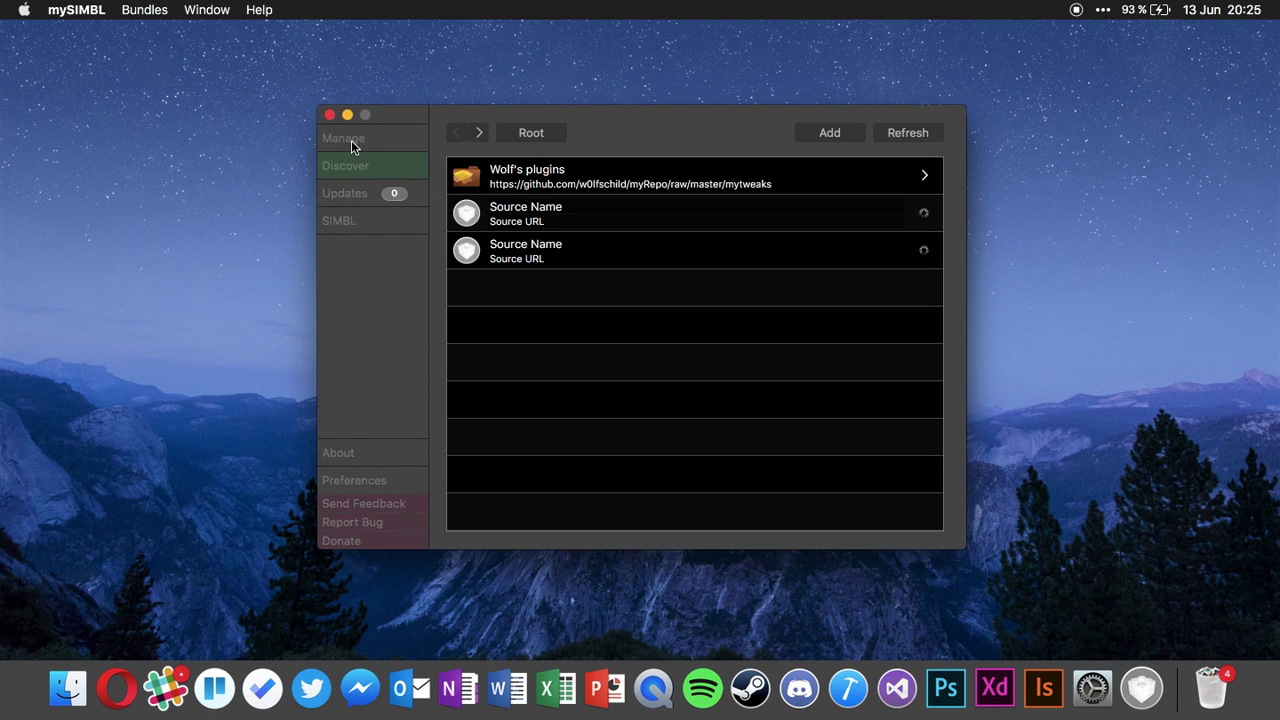
pyautogui.click(378, 146)
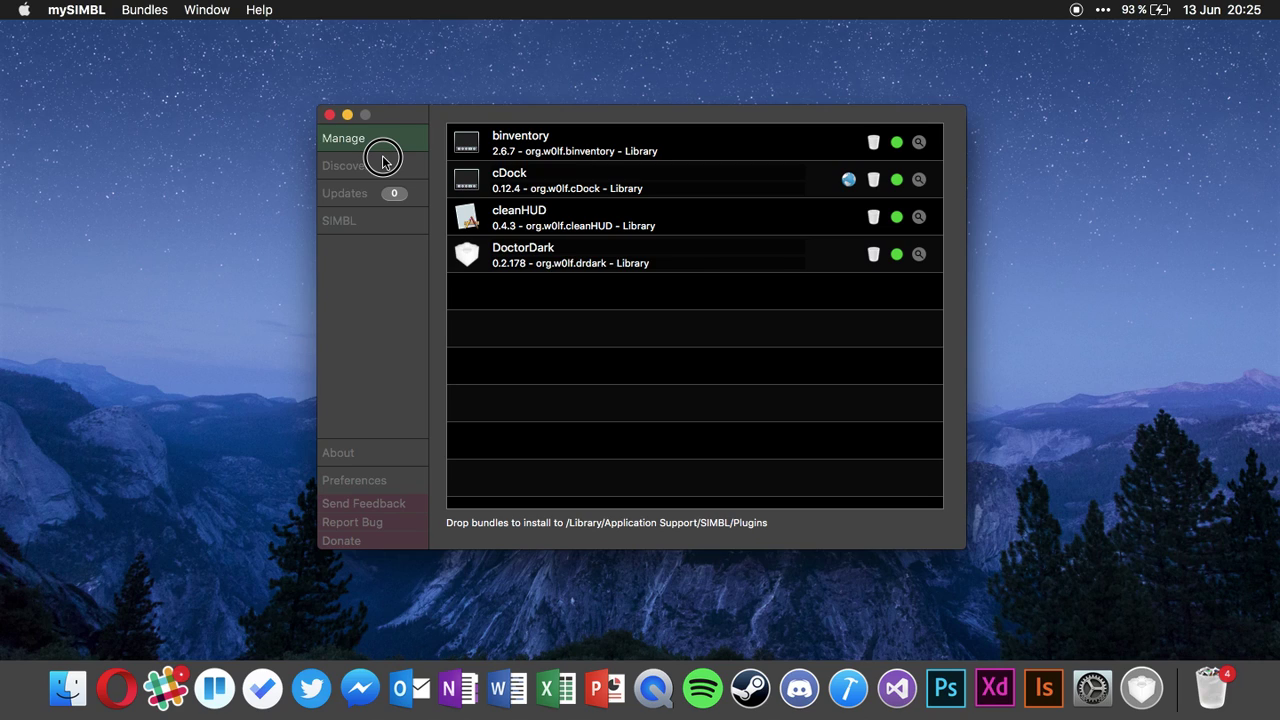
# Return System Preferences to Show All and open a Finder Desktop window.
pyautogui.click(1097, 705)
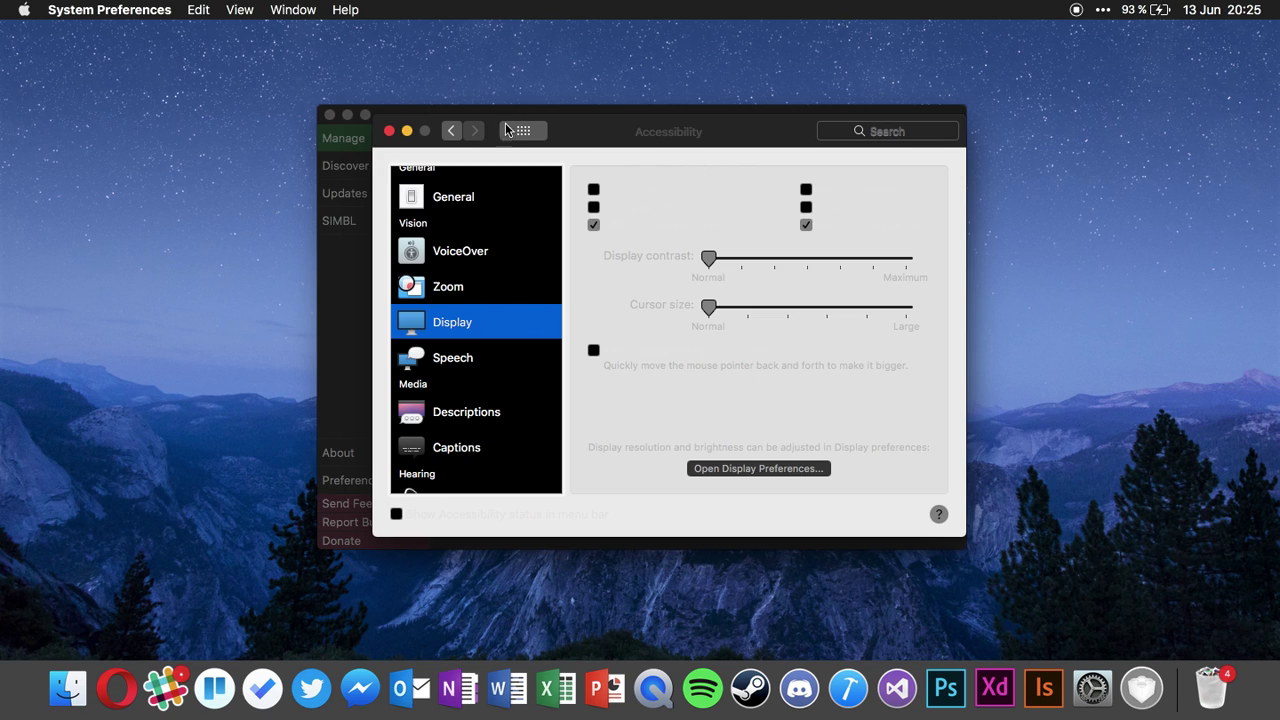
pyautogui.click(507, 130)
pyautogui.moveTo(583, 131); pyautogui.dragTo(844, 117)
pyautogui.click(68, 690)
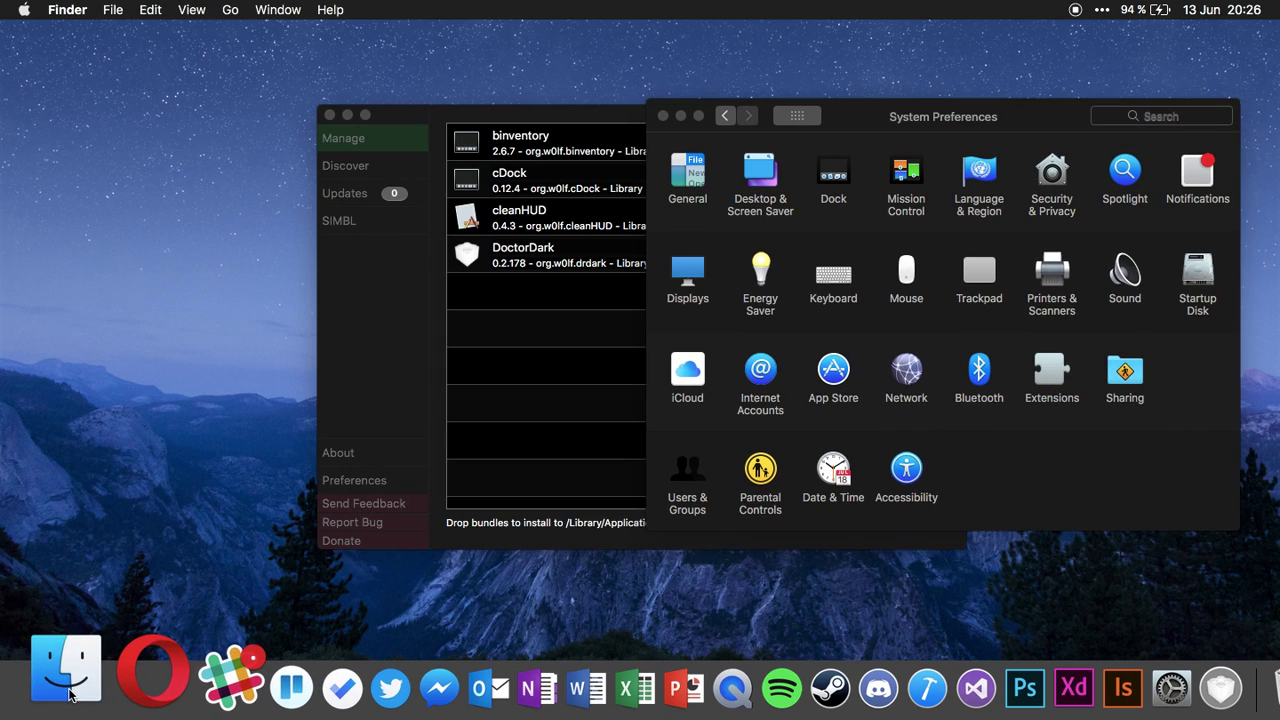
pyautogui.moveTo(396, 172); pyautogui.dragTo(450, 175)
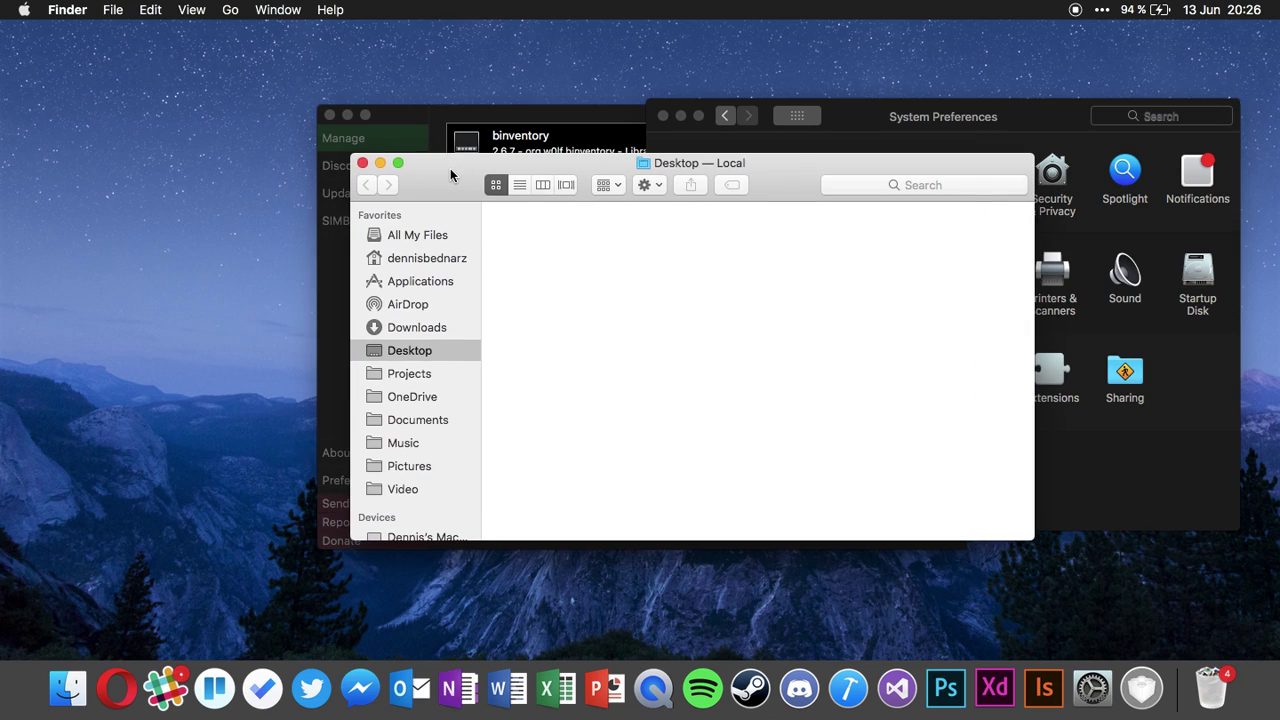
# Launch Terminal via Spotlight and arrange the Finder and Terminal windows.
pyautogui.press('super+space')
pyautogui.write('ki')
pyautogui.press('BackSpace')
pyautogui.press('BackSpace')
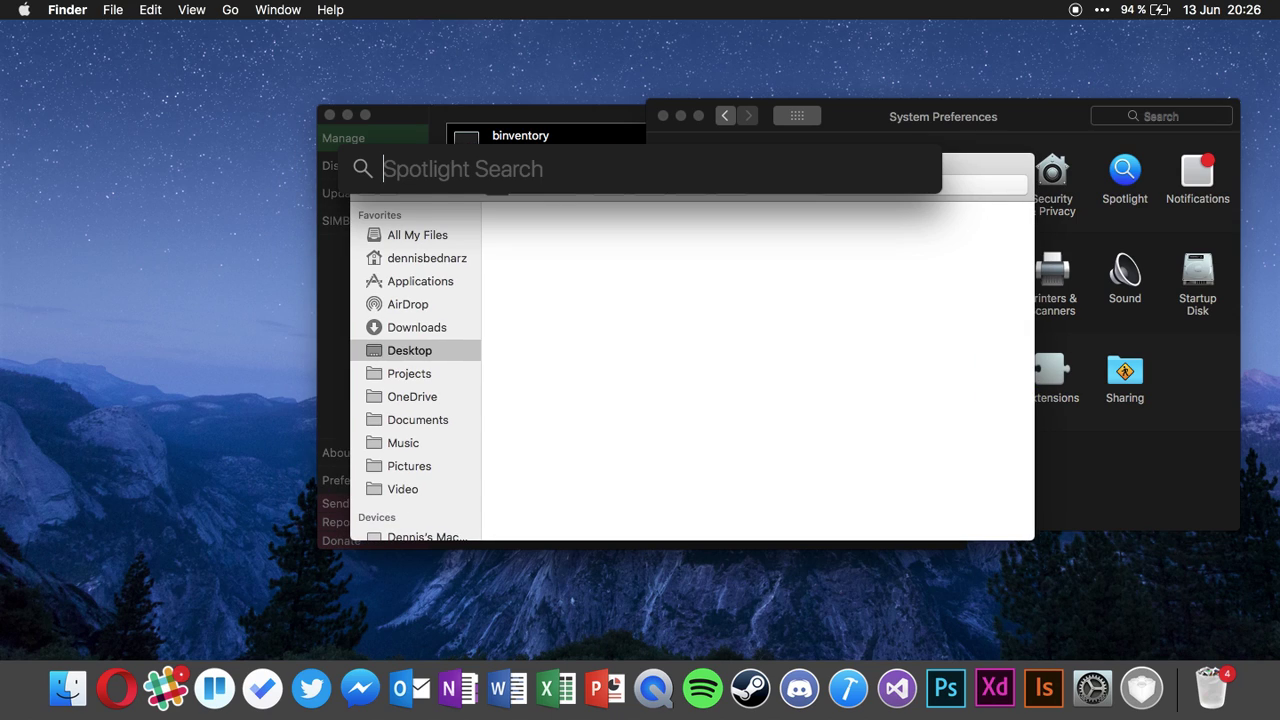
pyautogui.write('termi')
pyautogui.press('Return')
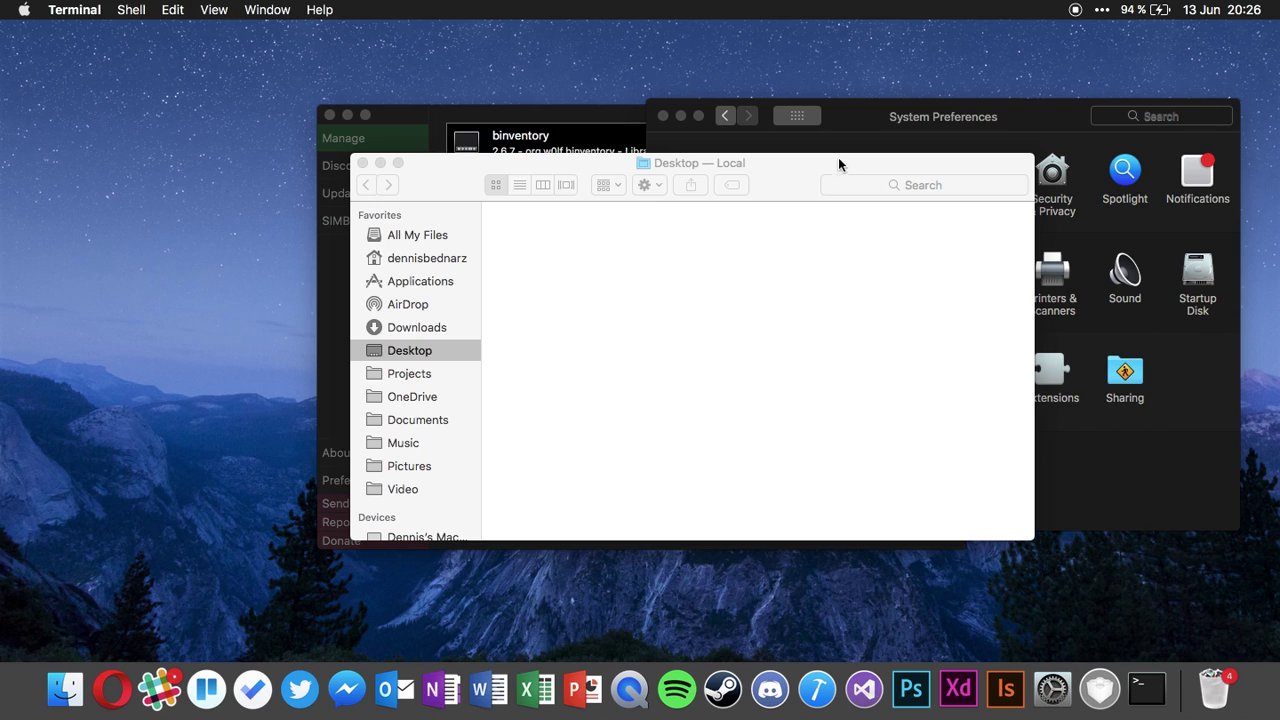
pyautogui.moveTo(830, 170); pyautogui.dragTo(707, 168)
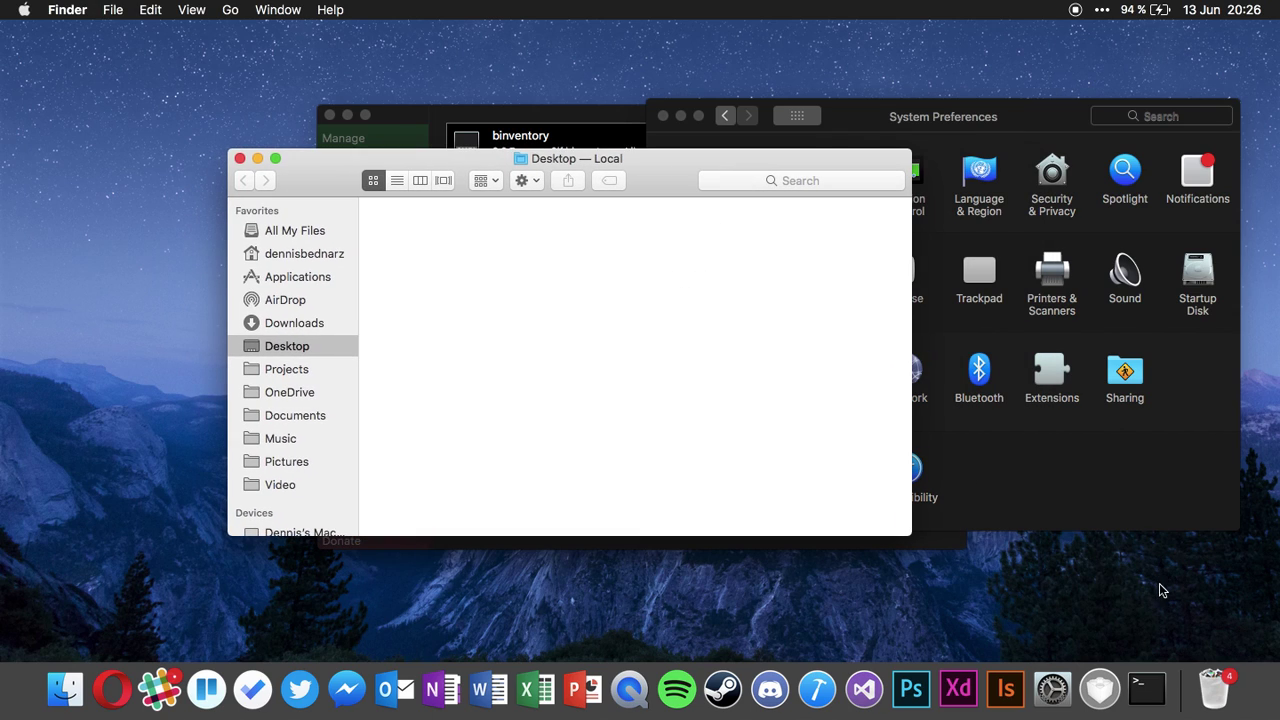
pyautogui.click(1146, 688)
pyautogui.moveTo(845, 113); pyautogui.dragTo(807, 243)
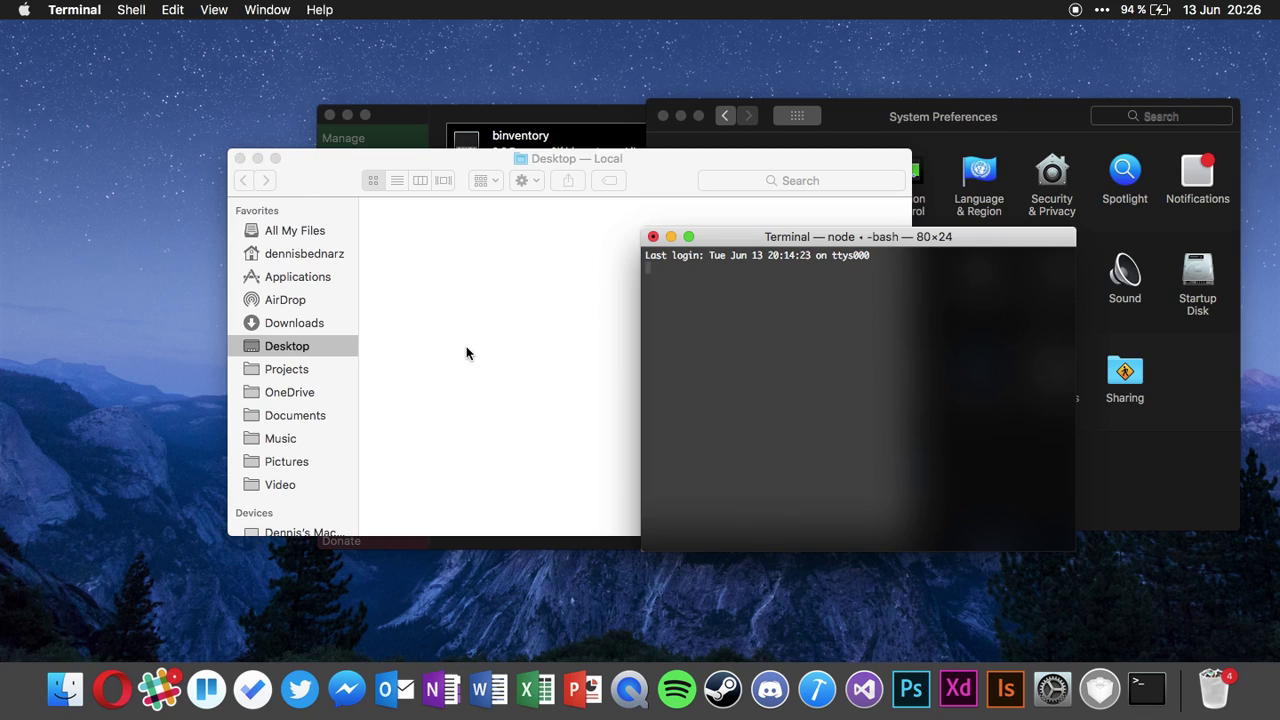
# Fix a mistyped kill command and run it as 'killall finder'.
pyautogui.write('k')
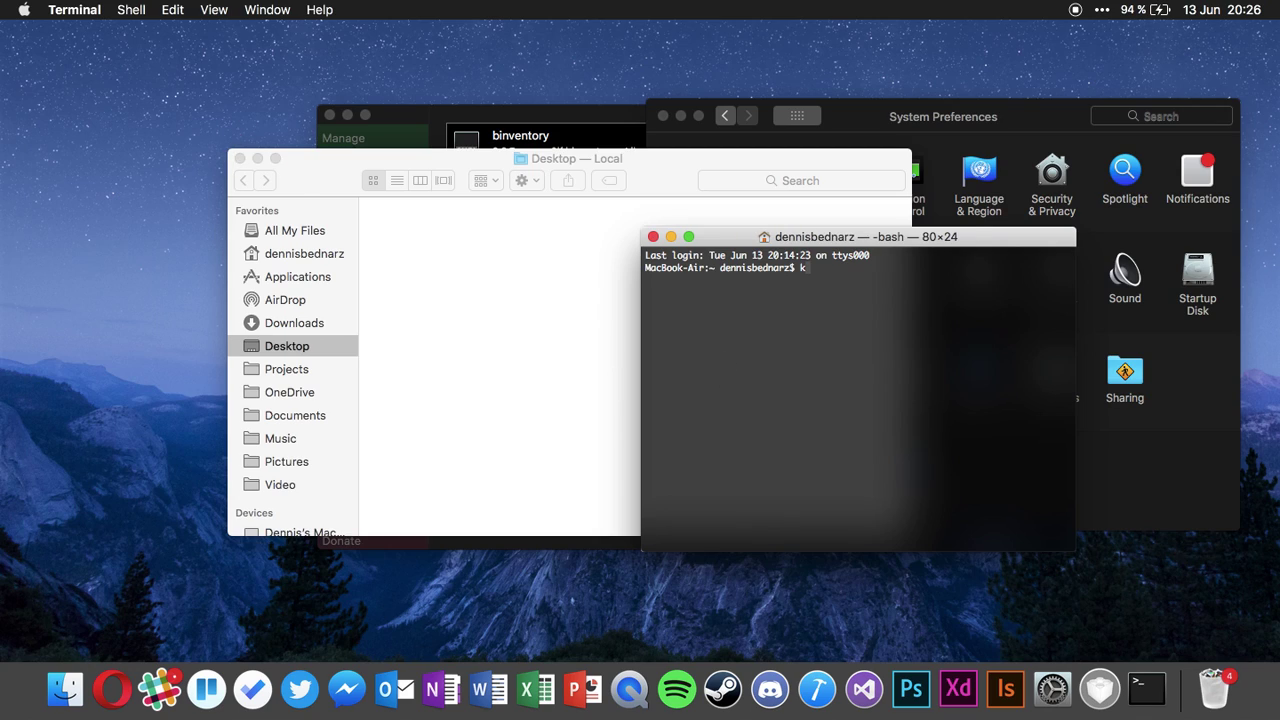
pyautogui.write('ill Finder')
pyautogui.write('all')
pyautogui.press('Right')
pyautogui.press('Right')
pyautogui.press('Right')
pyautogui.press('Right')
pyautogui.press('Right')
pyautogui.press('Right')
pyautogui.press('Right')
pyautogui.press('Left')
pyautogui.press('Left')
pyautogui.press('Left')
pyautogui.press('Left')
pyautogui.press('Left')
pyautogui.press('BackSpace')
pyautogui.write('f')
pyautogui.press('Return')
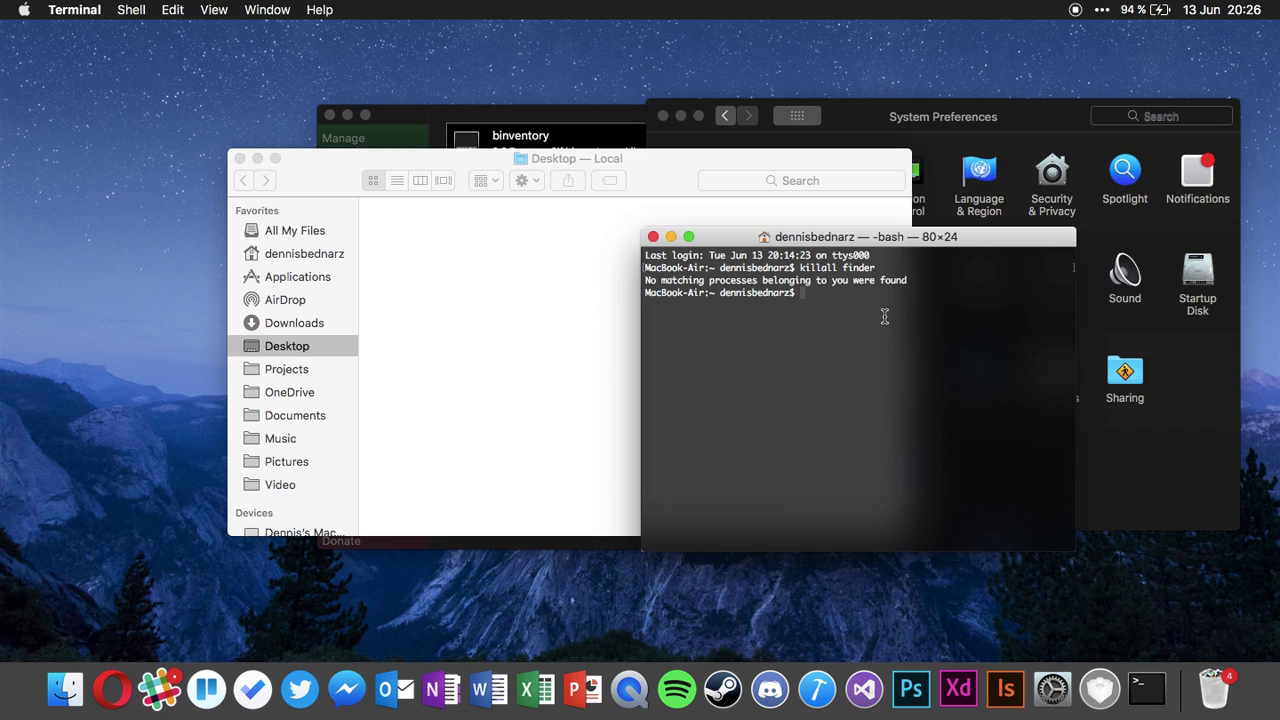
# Run 'killall Finder' to restart Finder in the dark theme, then move its window.
pyautogui.write('killall Finder')
pyautogui.press('Return')
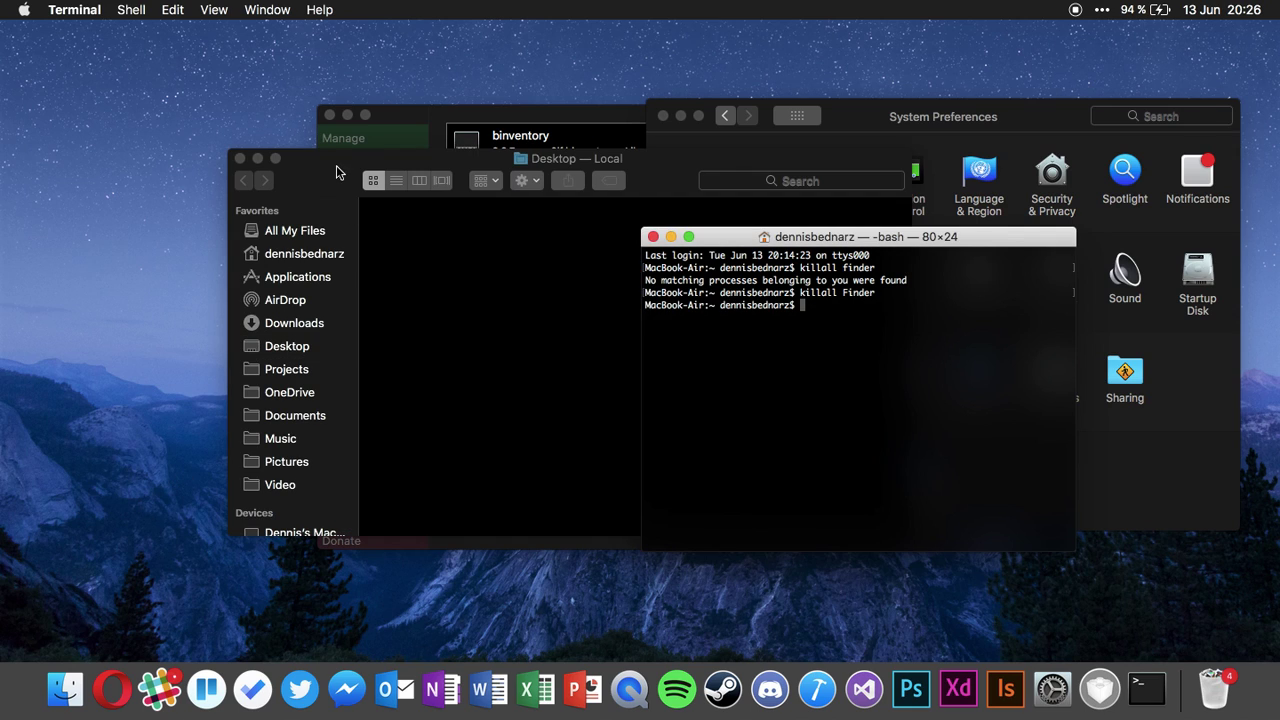
pyautogui.moveTo(337, 173)
pyautogui.mouseDown()
pyautogui.moveTo(443, 166)
pyautogui.moveTo(380, 223)
pyautogui.moveTo(338, 155)
pyautogui.mouseUp()
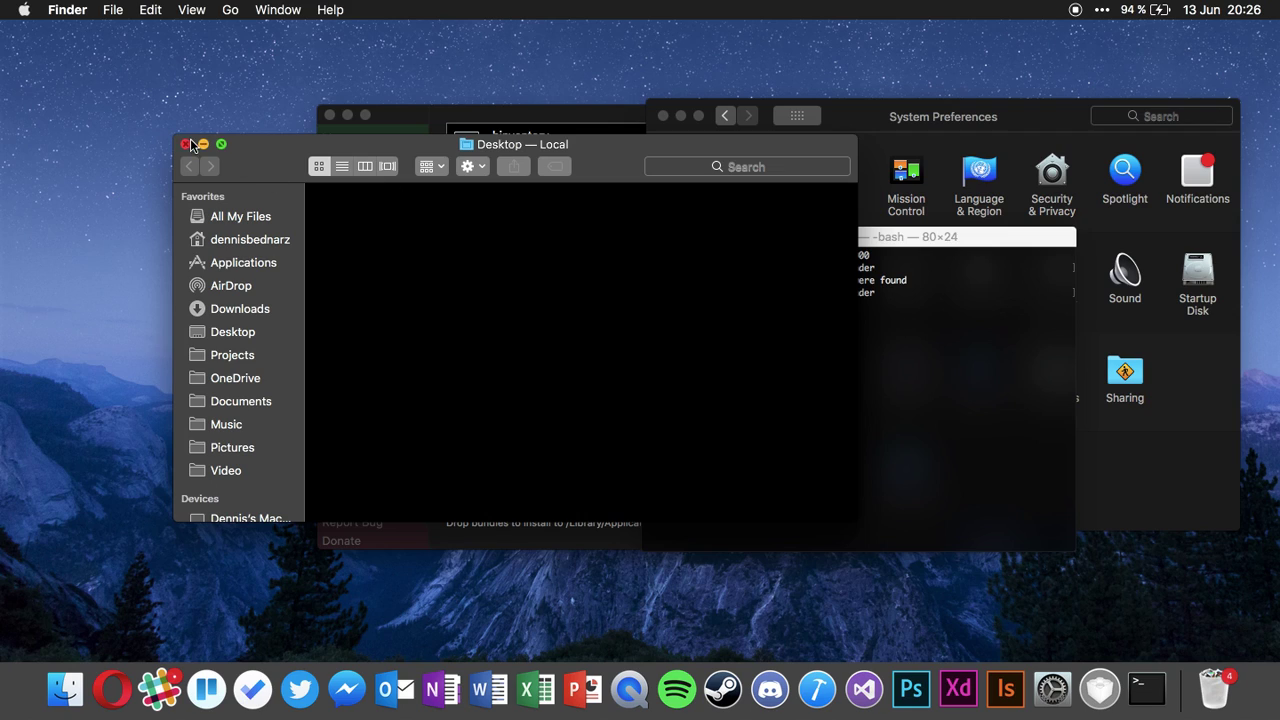
# Close the Finder Desktop and Terminal windows and bring mySIMBL's plugin list forward.
pyautogui.click(191, 145)
pyautogui.click(655, 237)
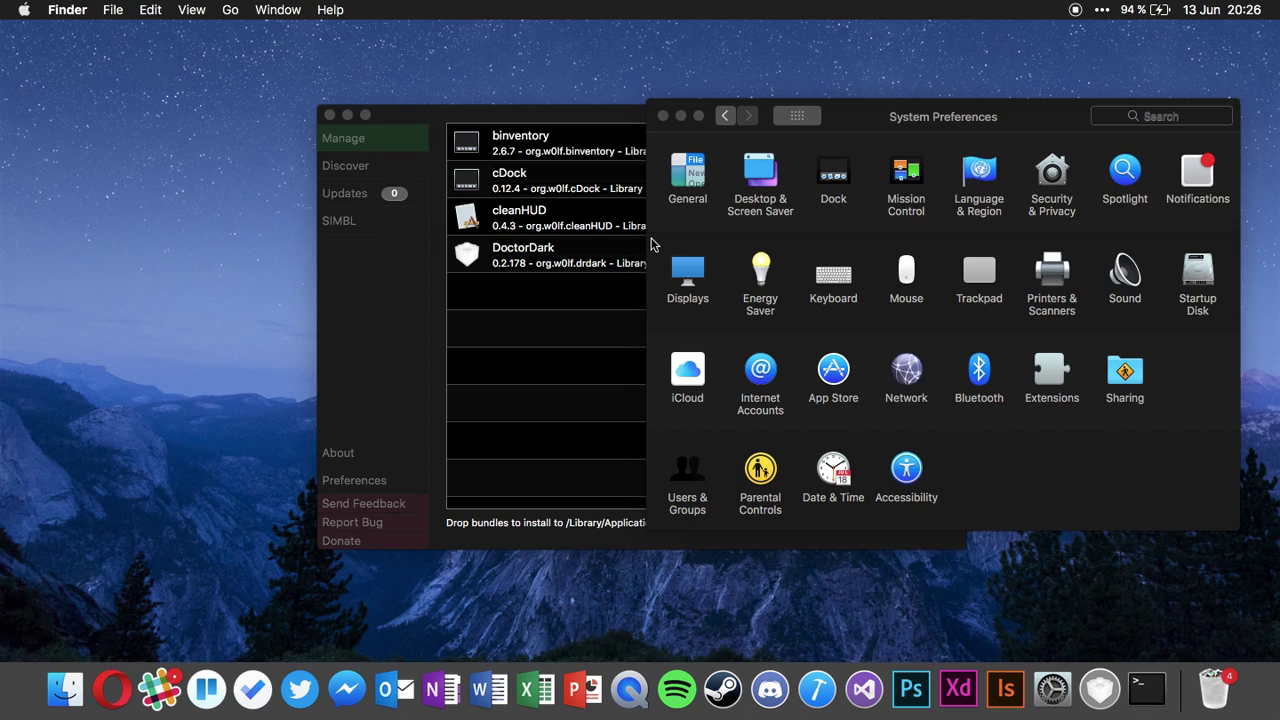
pyautogui.click(565, 352)
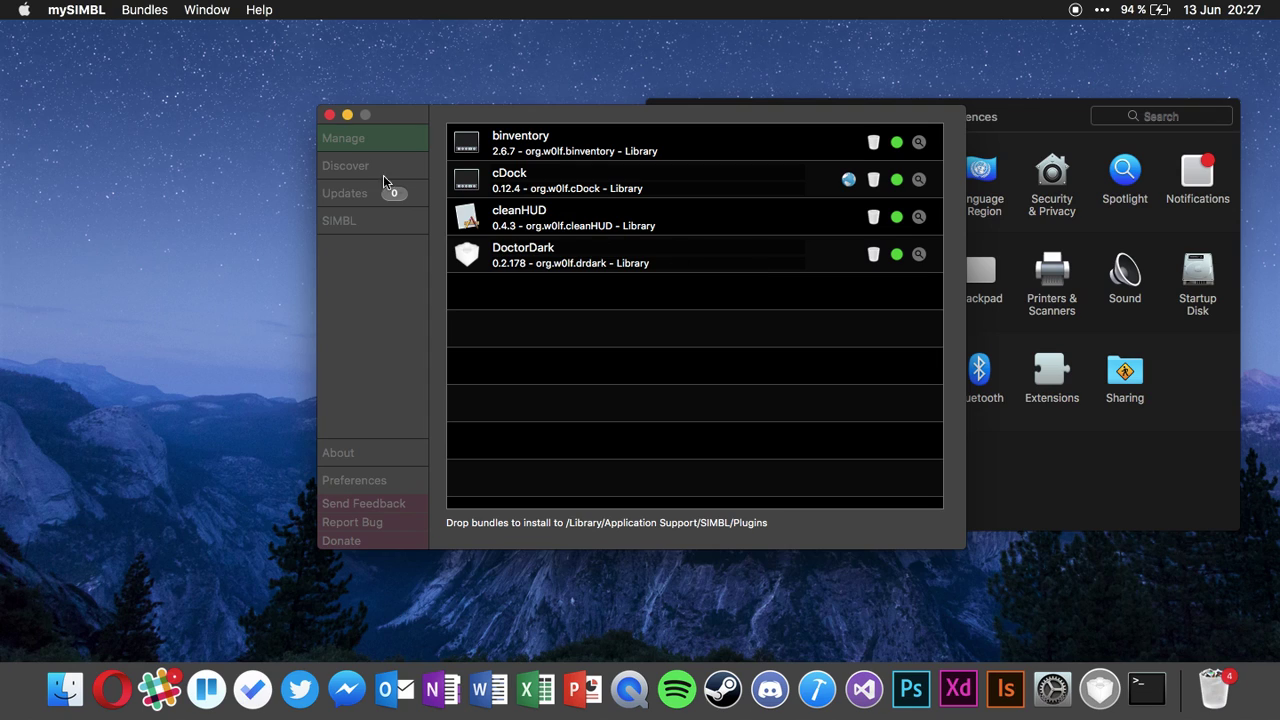
# Disable DoctorDark so its row reads 'Library (Disabled)' while the others stay enabled.
pyautogui.moveTo(445, 116); pyautogui.dragTo(396, 115)
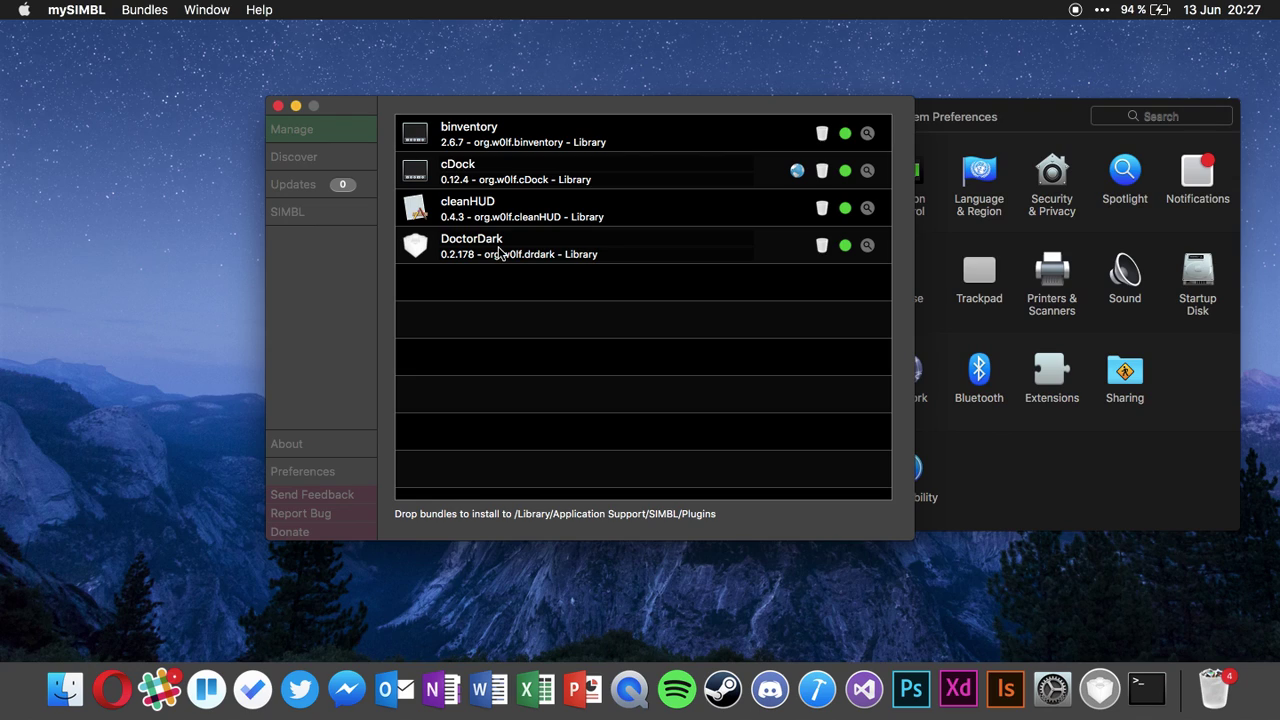
pyautogui.click(845, 246)
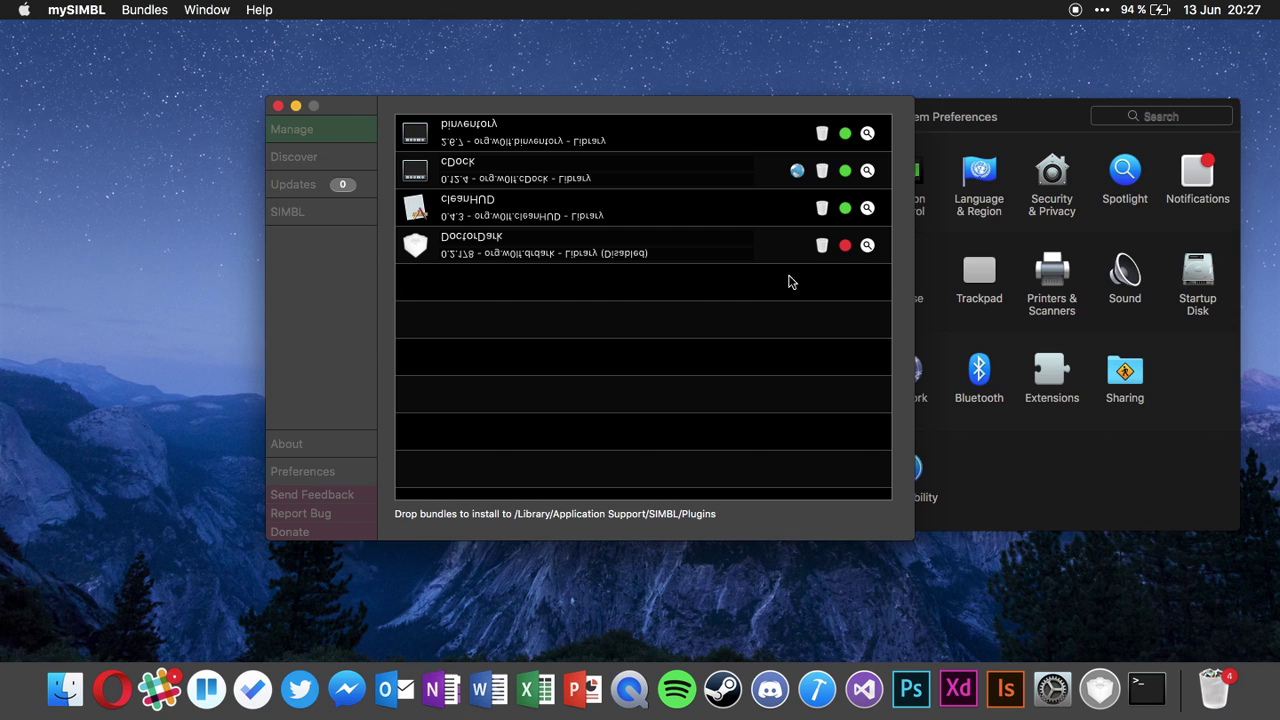
# Quit System Preferences and relaunch it from Spotlight by searching 'sys'.
pyautogui.click(1037, 457)
pyautogui.press('super+q')
pyautogui.press('super+space')
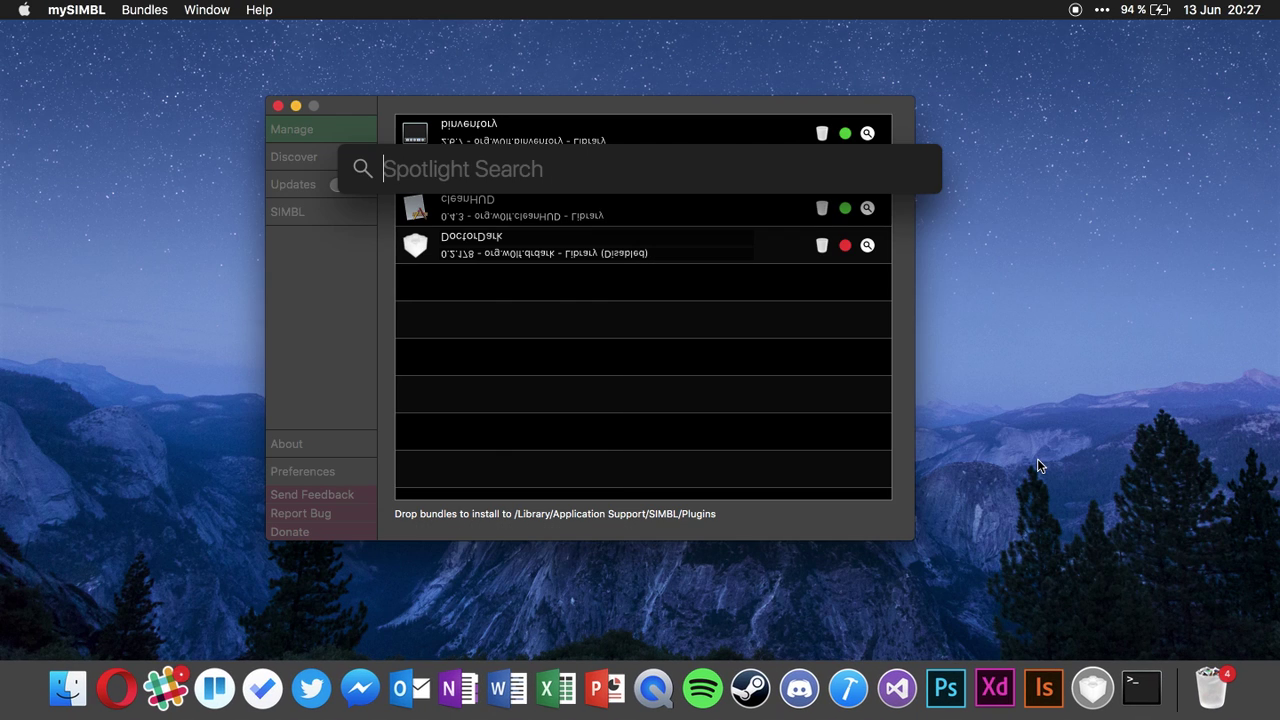
pyautogui.write('sys')
pyautogui.press('Return')
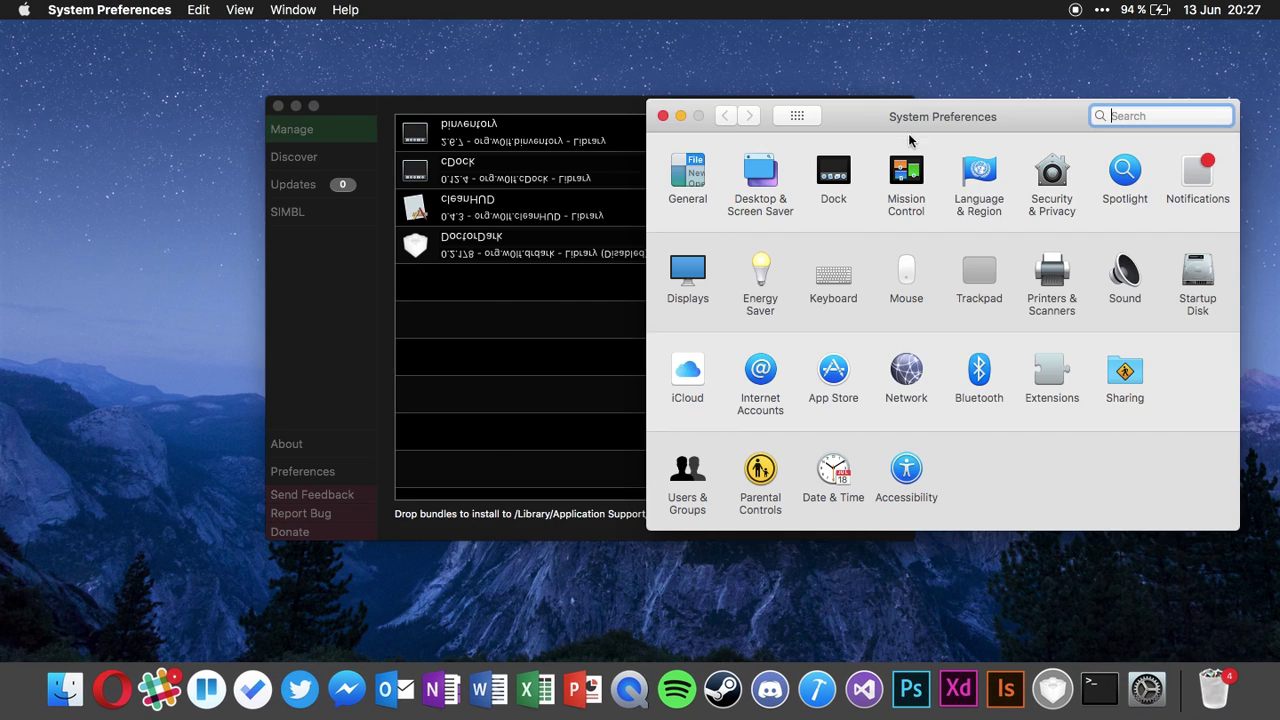
# Move the relaunched System Preferences window left and place mySIMBL in front of it.
pyautogui.moveTo(906, 132); pyautogui.dragTo(757, 155)
pyautogui.click(480, 260)
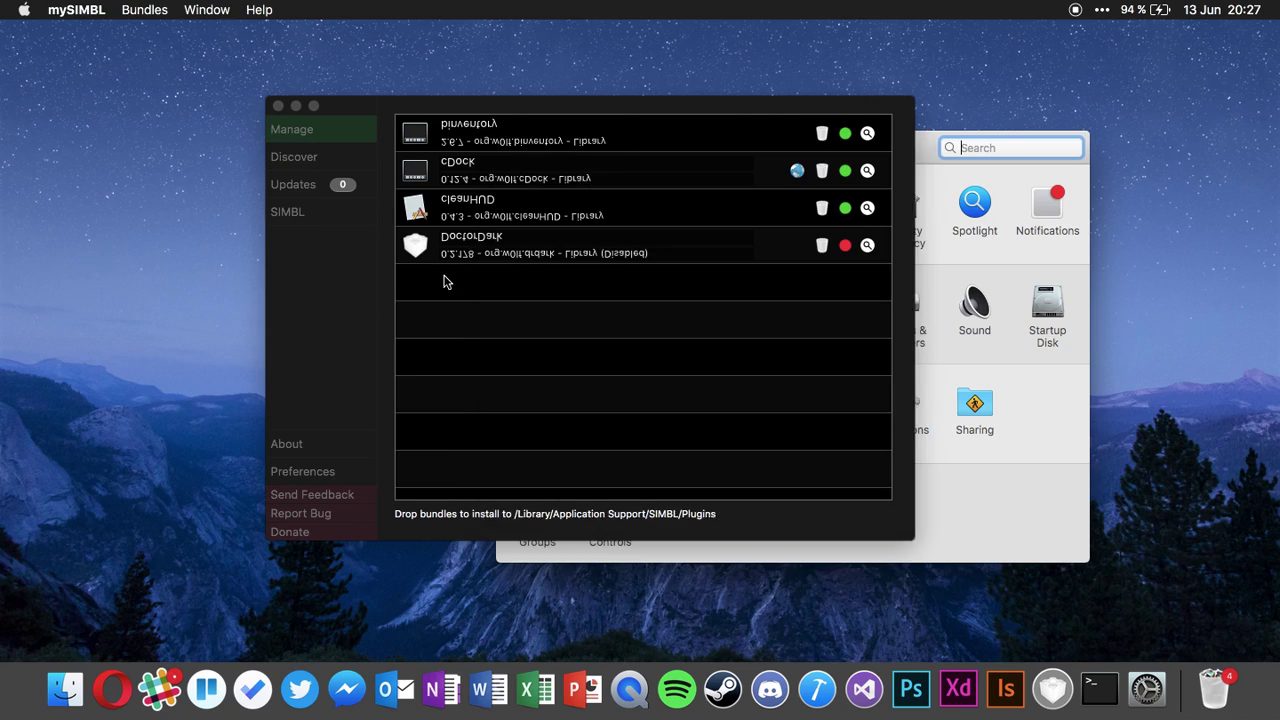
pyautogui.click(1012, 150)
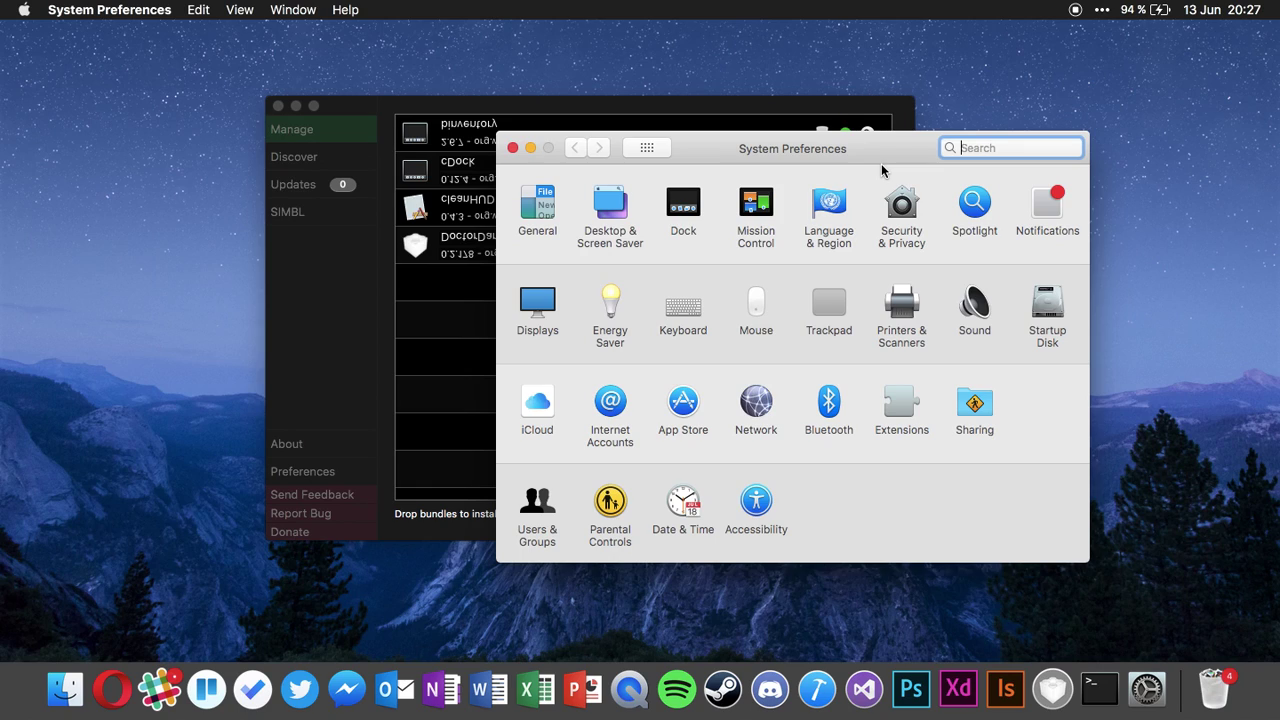
pyautogui.click(469, 330)
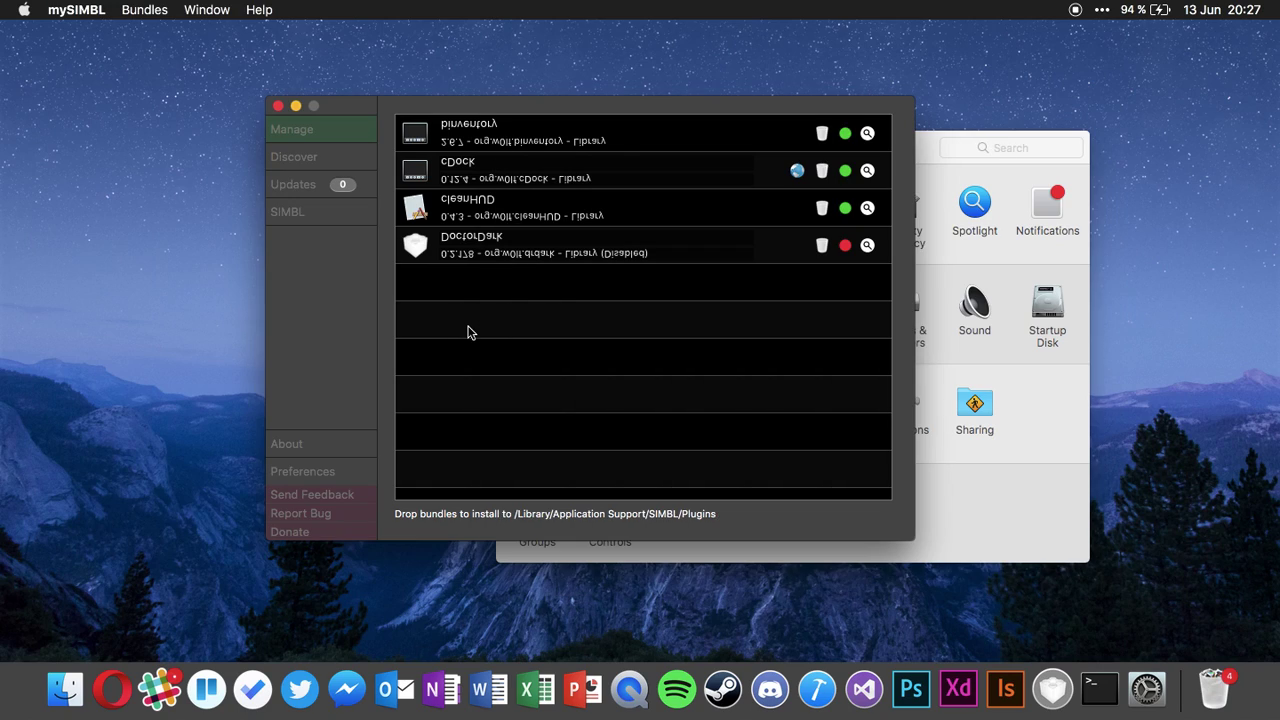
pyautogui.press('super+space')
pyautogui.write('ac')
pyautogui.press('Return')
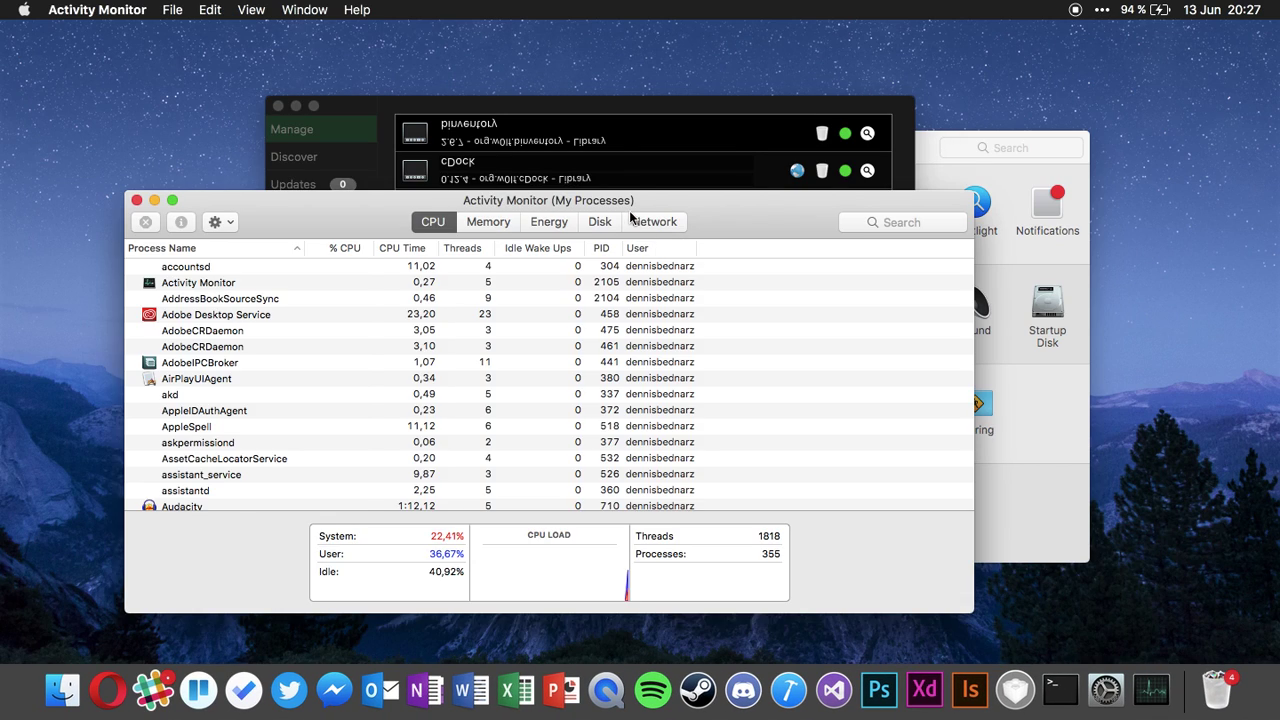
pyautogui.moveTo(631, 214); pyautogui.dragTo(793, 177)
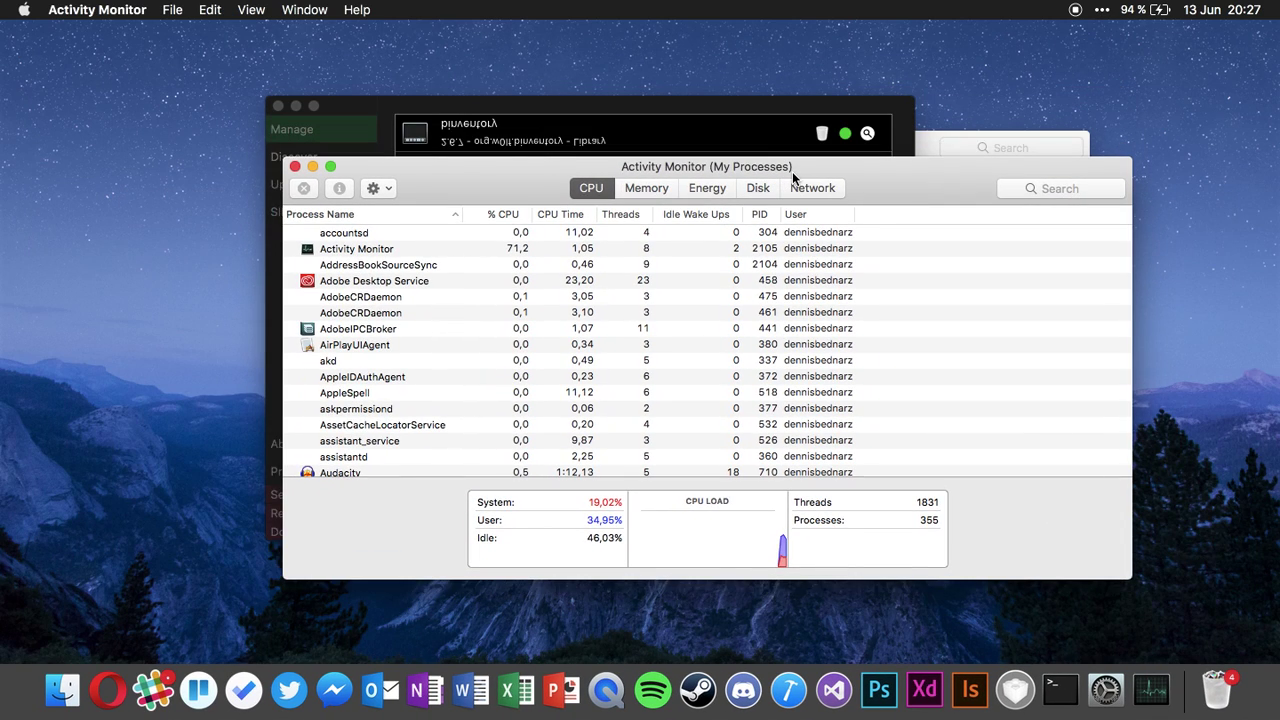
pyautogui.press('super+q')
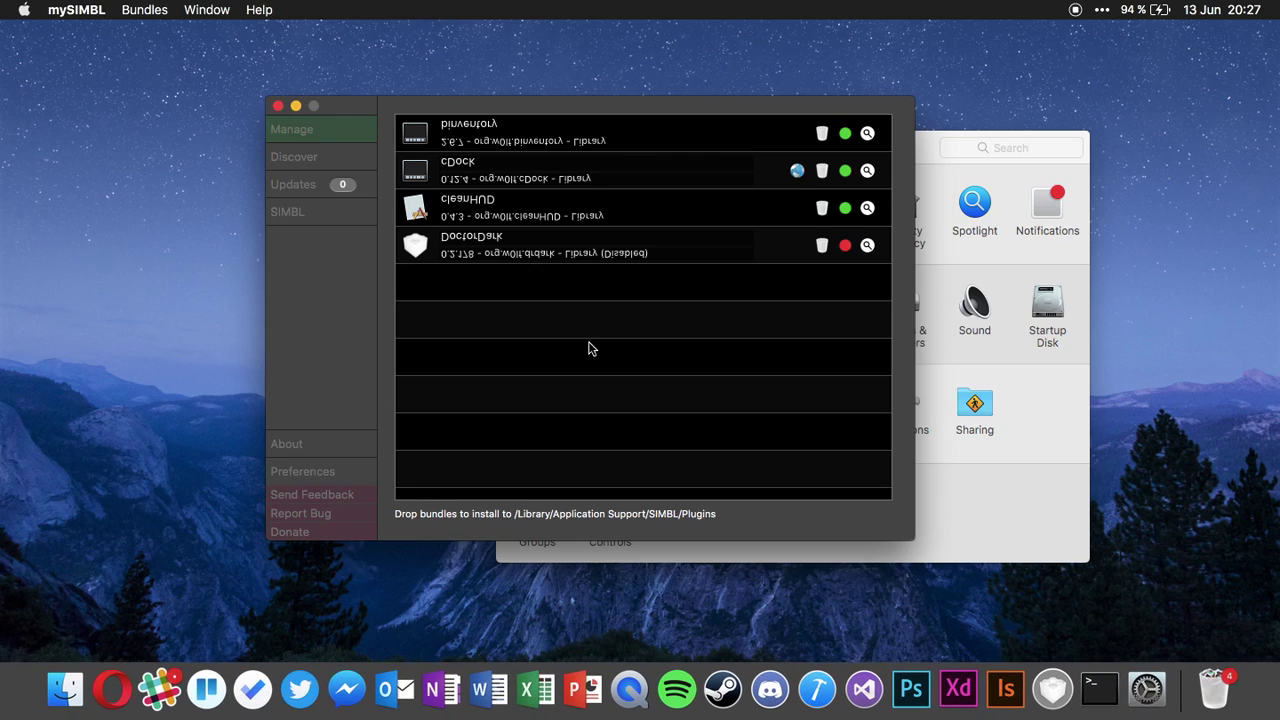